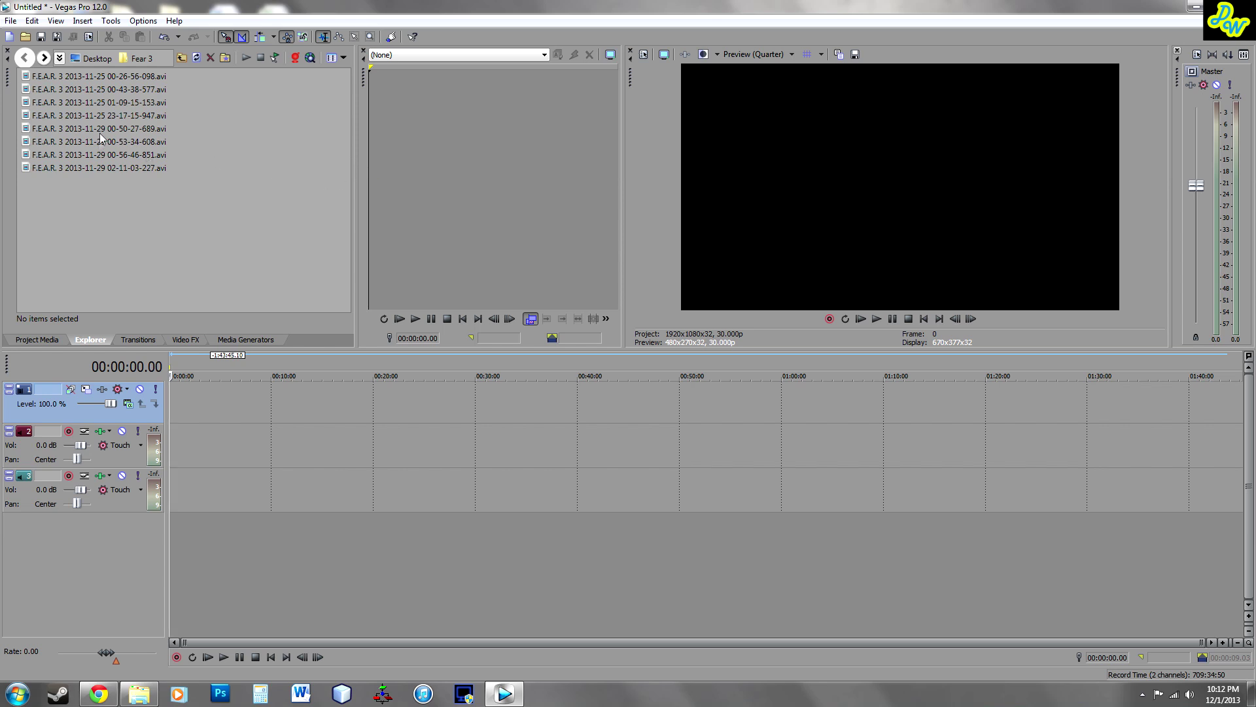
{"action": "left_click", "coordinate": [100, 104]}
{"action": "left_click_drag", "start_coordinate": [95, 102], "coordinate": [189, 406]}
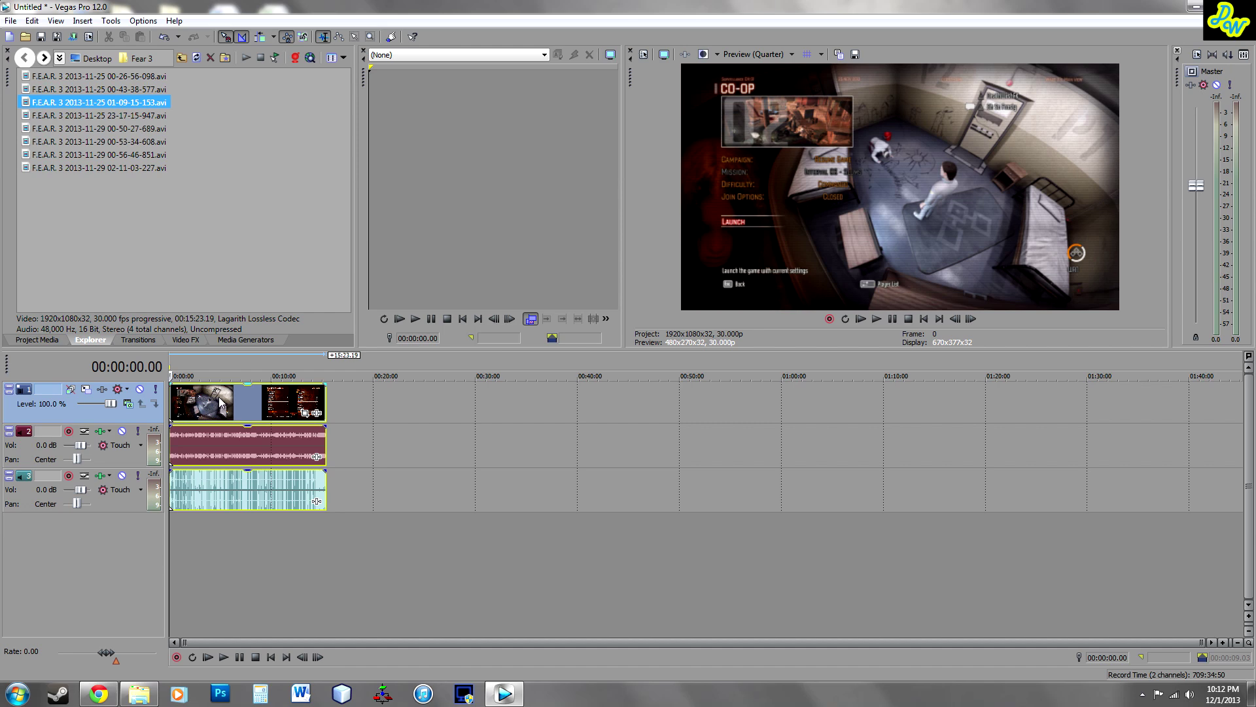
Review the video event's Properties (1.000 playback rate, Loop, Maintain aspect ratio) and cancel without changes
{"action": "right_click", "coordinate": [219, 397]}
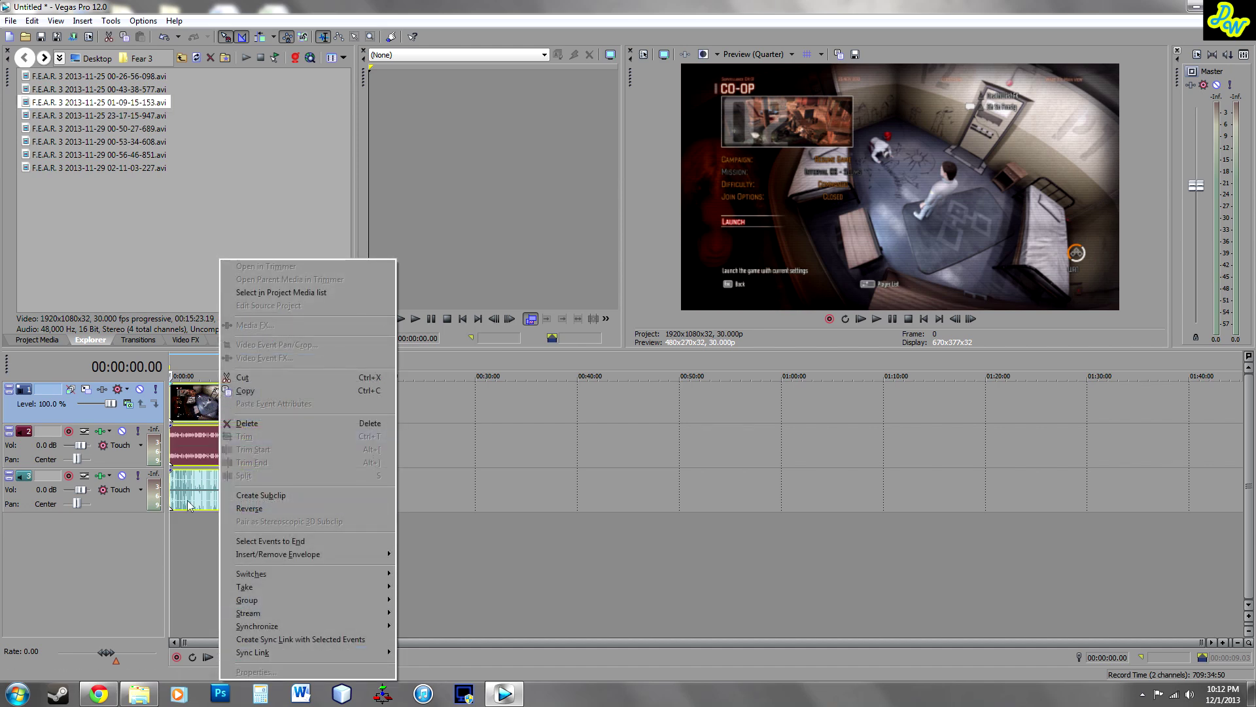
{"action": "left_click", "coordinate": [197, 417]}
{"action": "right_click", "coordinate": [224, 414]}
{"action": "left_click", "coordinate": [267, 667]}
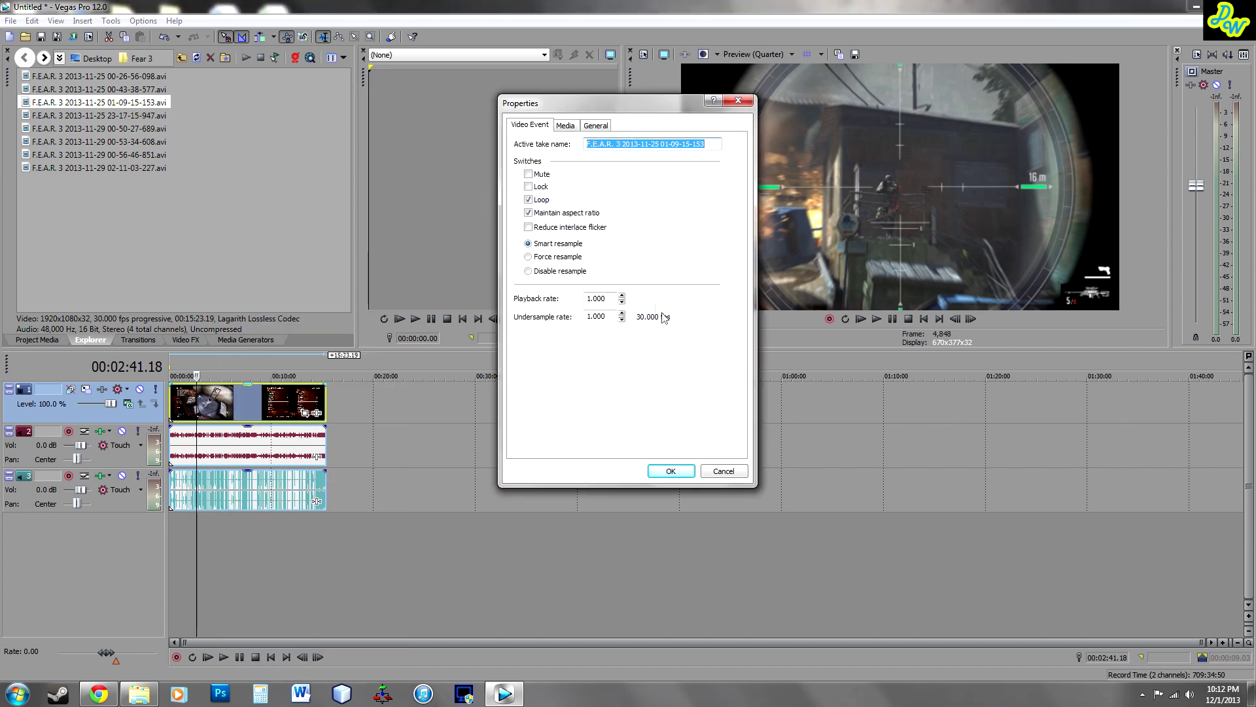
{"action": "left_click", "coordinate": [719, 471]}
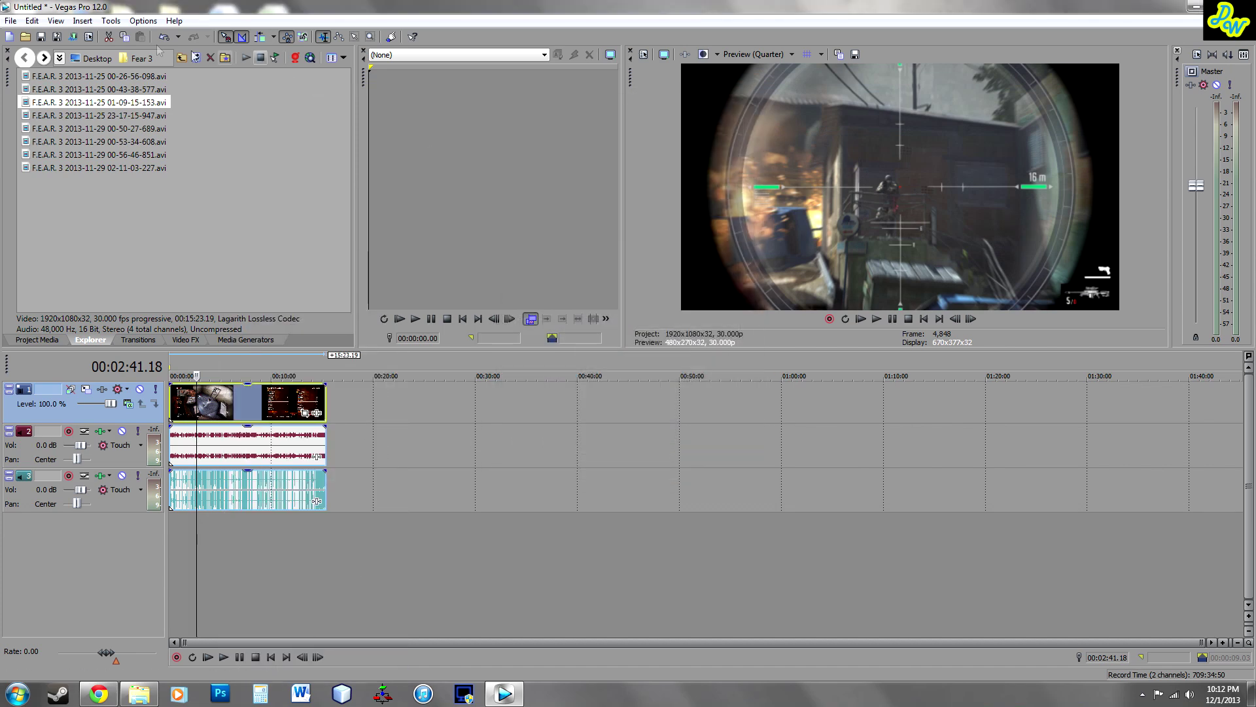
Check the Project Properties frame rate options, keep 30.000, and cancel without changes
{"action": "left_click", "coordinate": [88, 36]}
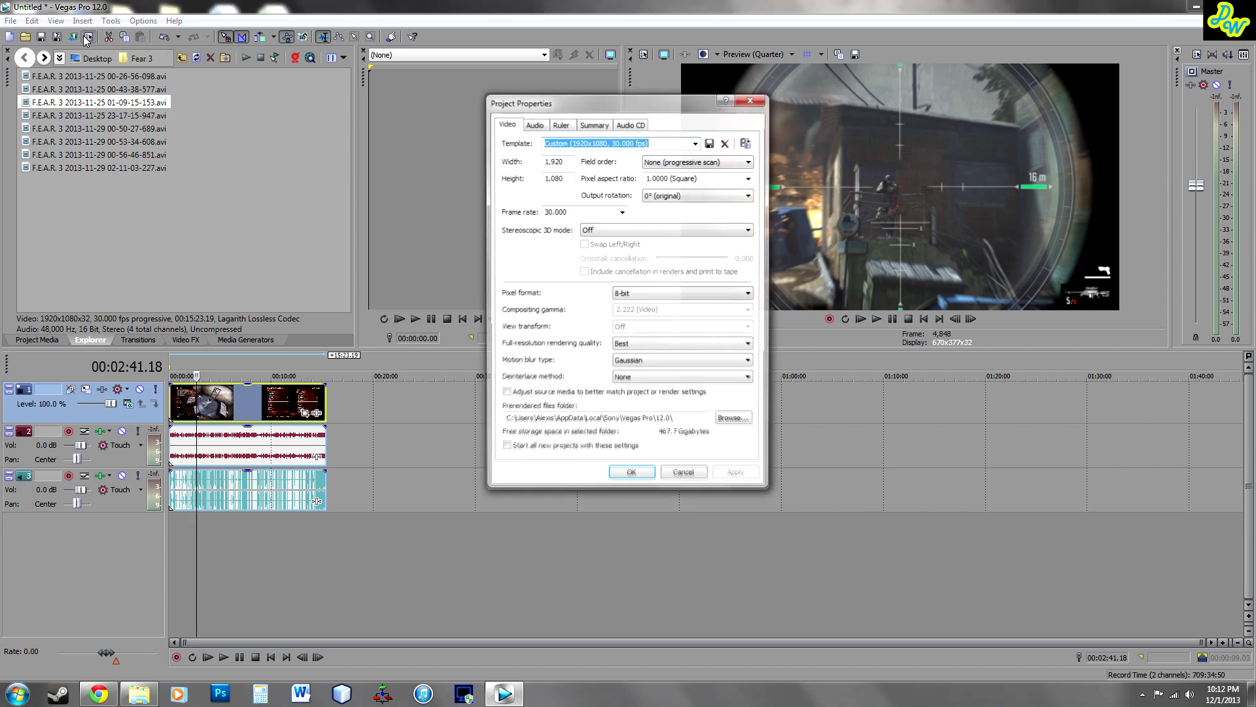
{"action": "left_click", "coordinate": [623, 212]}
{"action": "left_click", "coordinate": [622, 212]}
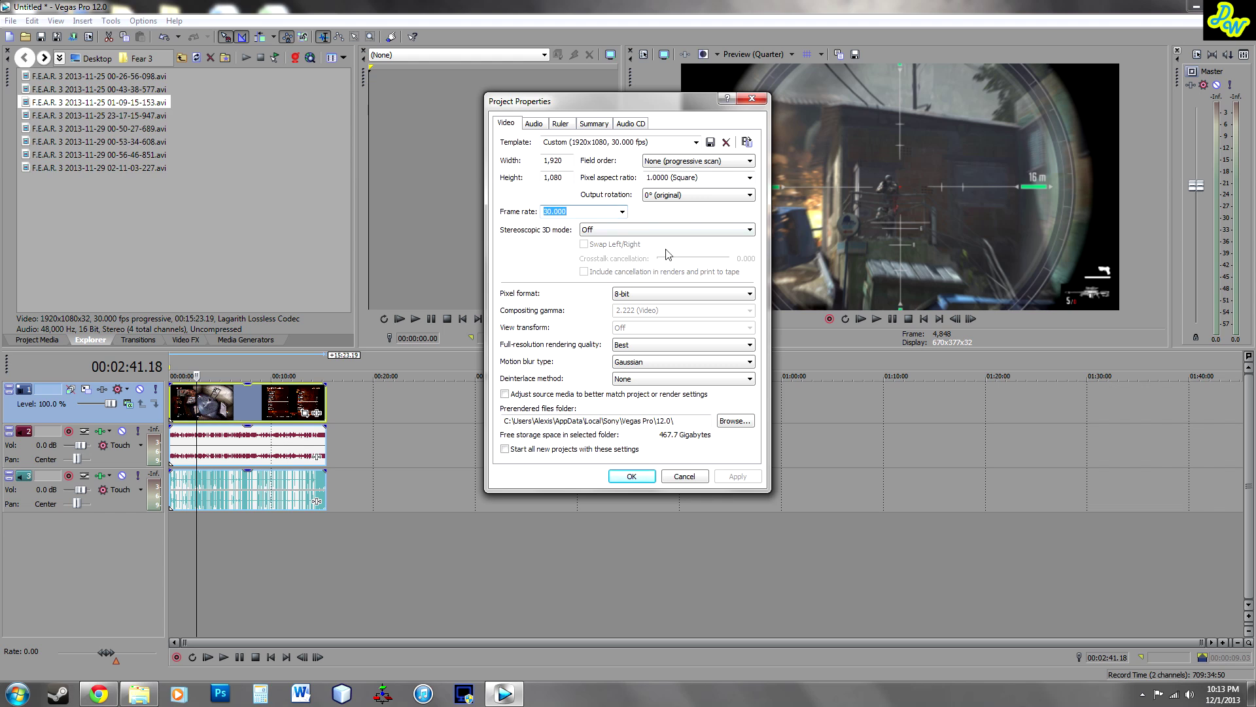
{"action": "left_click", "coordinate": [622, 212]}
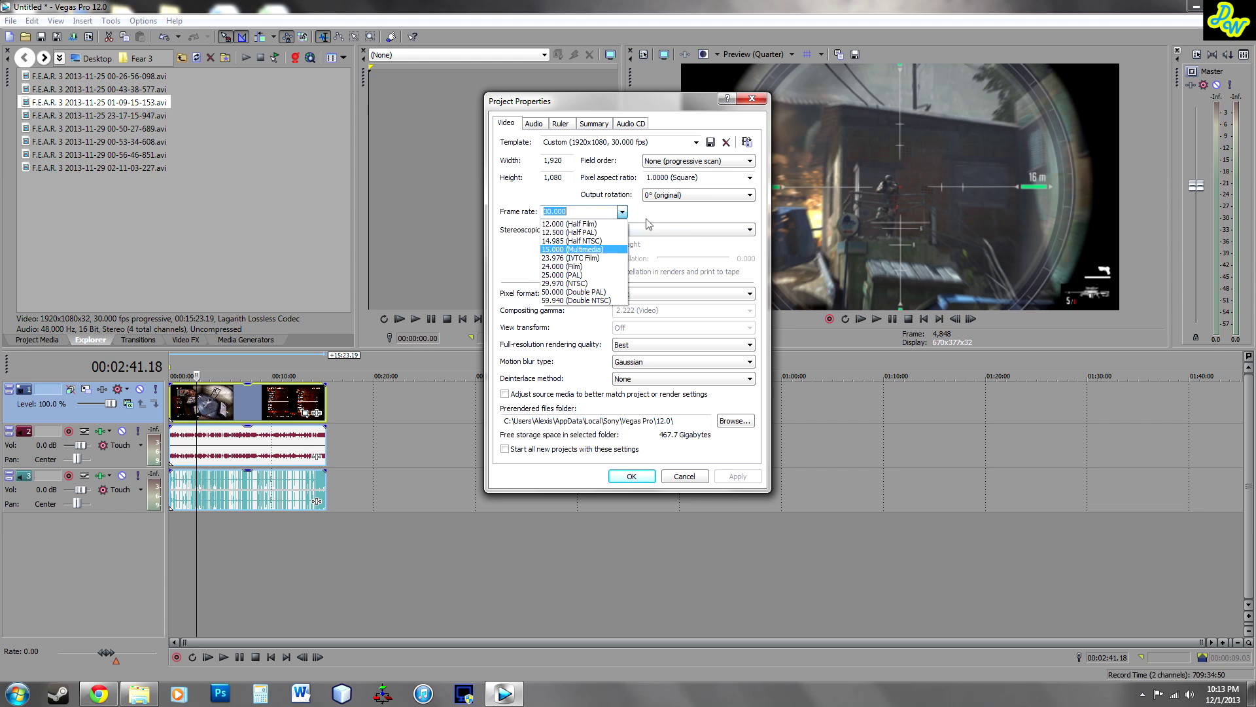
{"action": "left_click", "coordinate": [648, 224]}
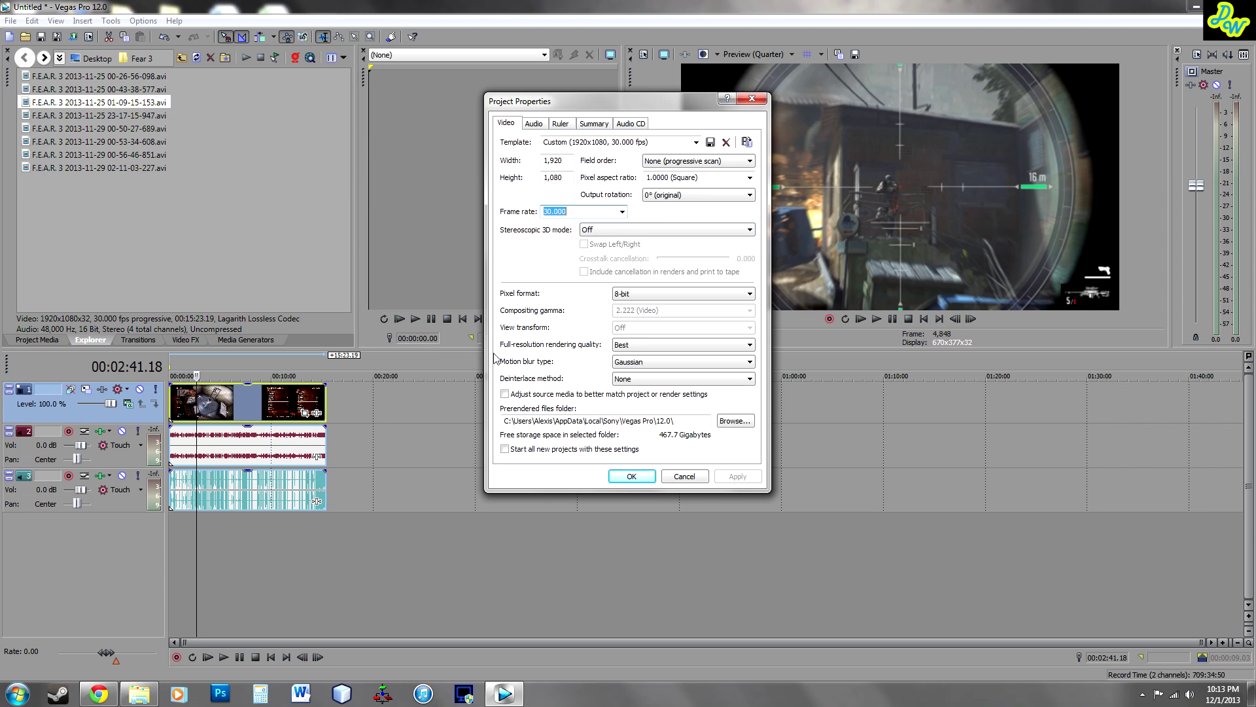
{"action": "left_click", "coordinate": [690, 480]}
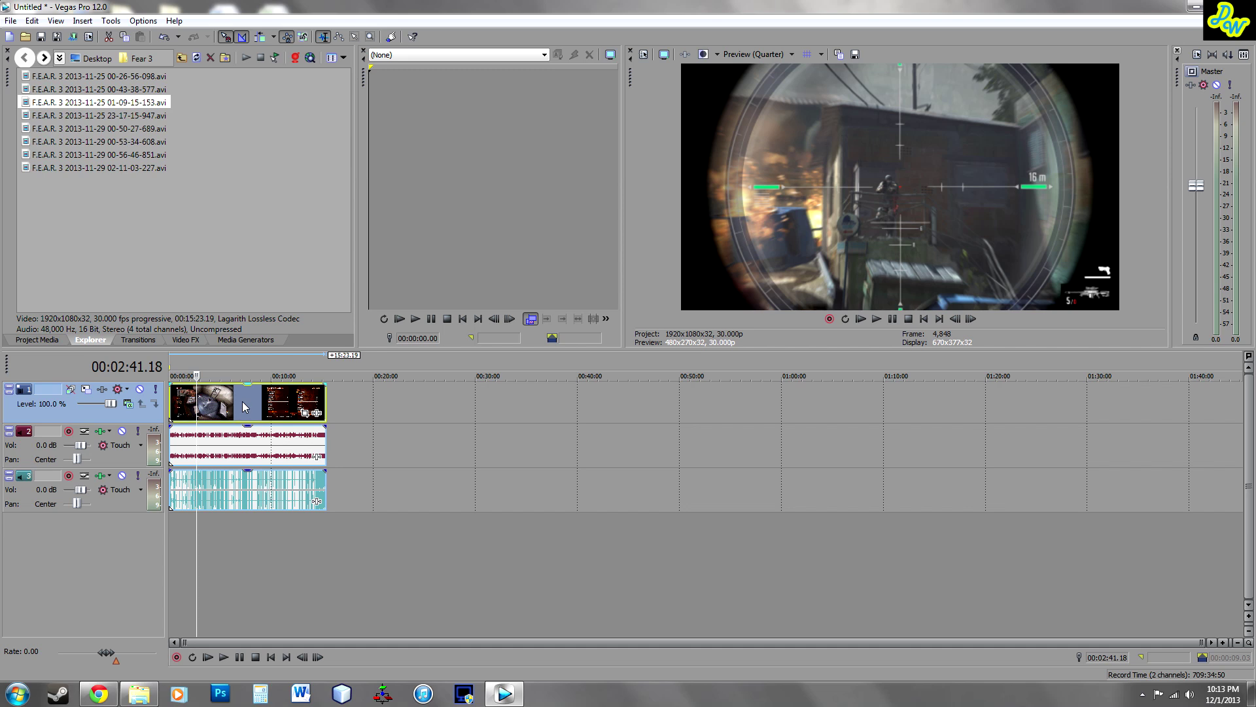
Preview the clip at 00:07:07, 00:08:35, 00:07:14 and 00:09:33, then show Video FX
{"action": "left_click", "coordinate": [242, 399]}
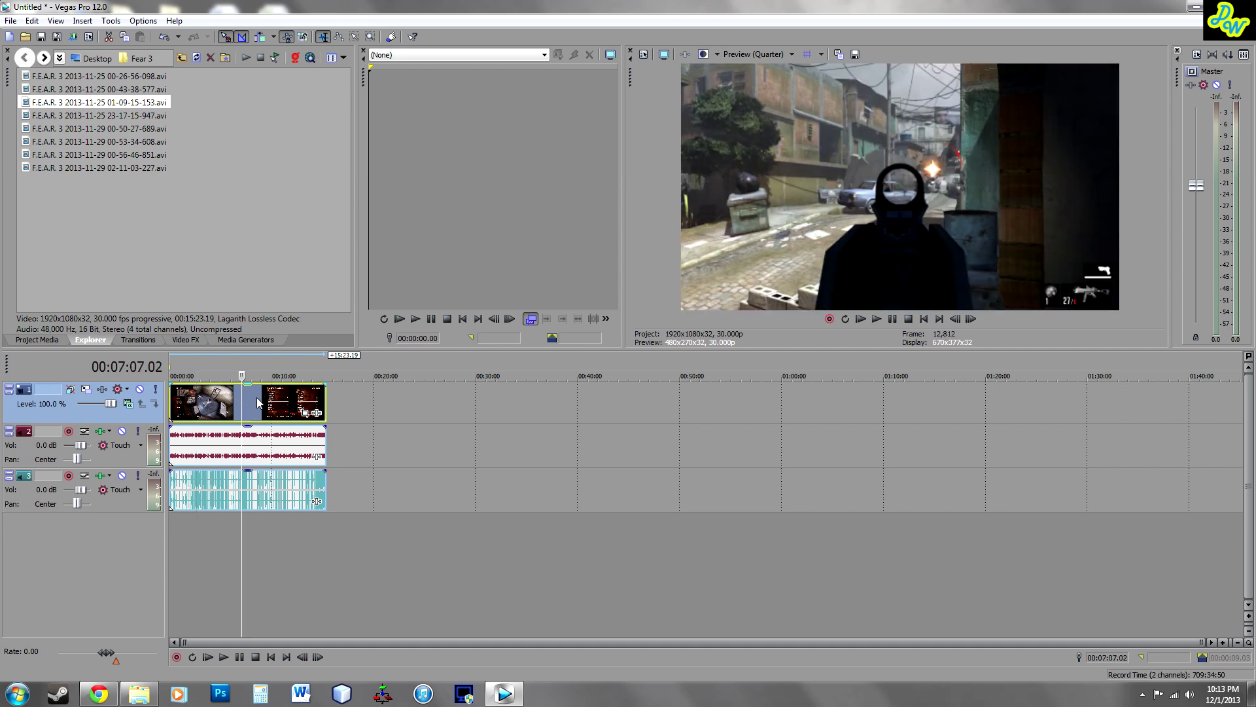
{"action": "left_click", "coordinate": [257, 401]}
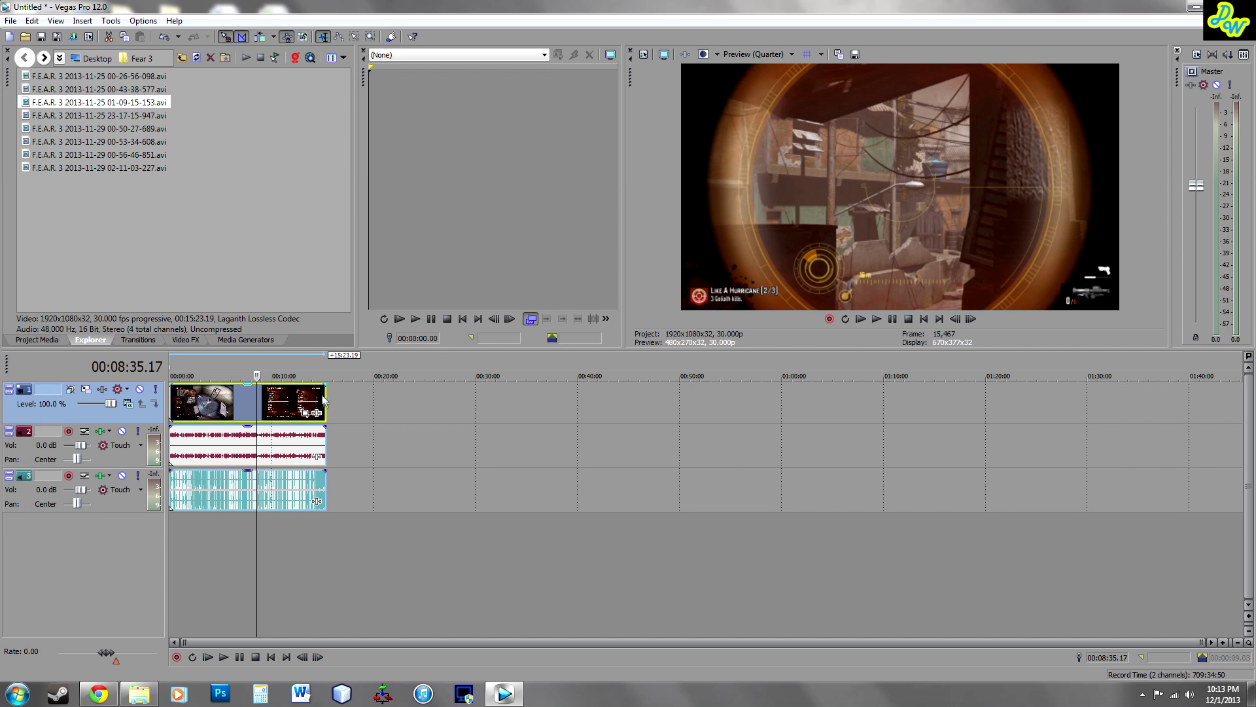
{"action": "left_click", "coordinate": [243, 402]}
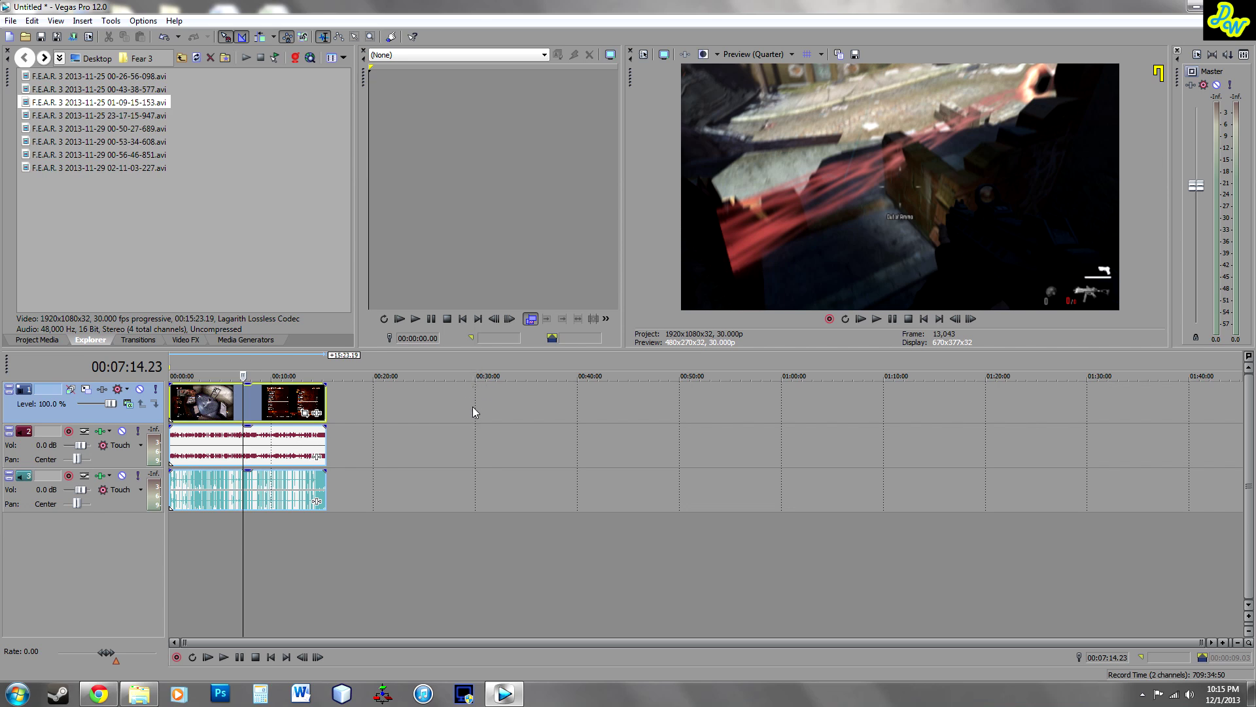
{"action": "left_click", "coordinate": [267, 401]}
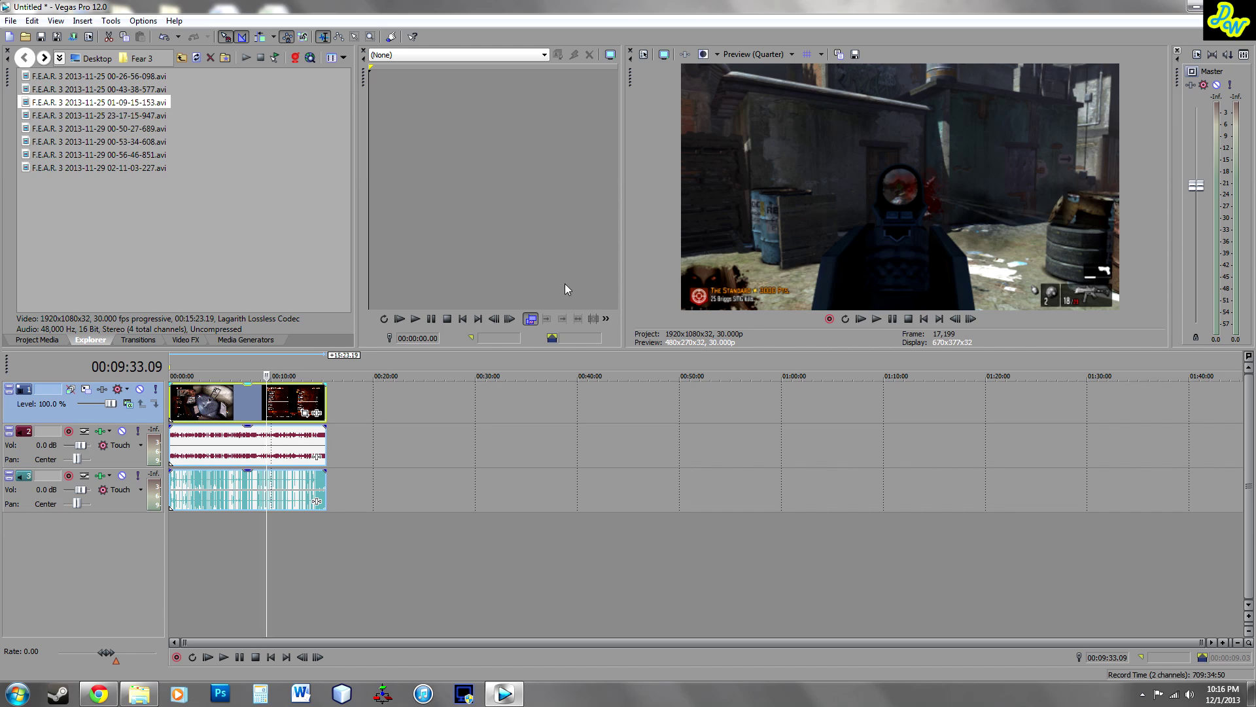
{"action": "left_click", "coordinate": [197, 340]}
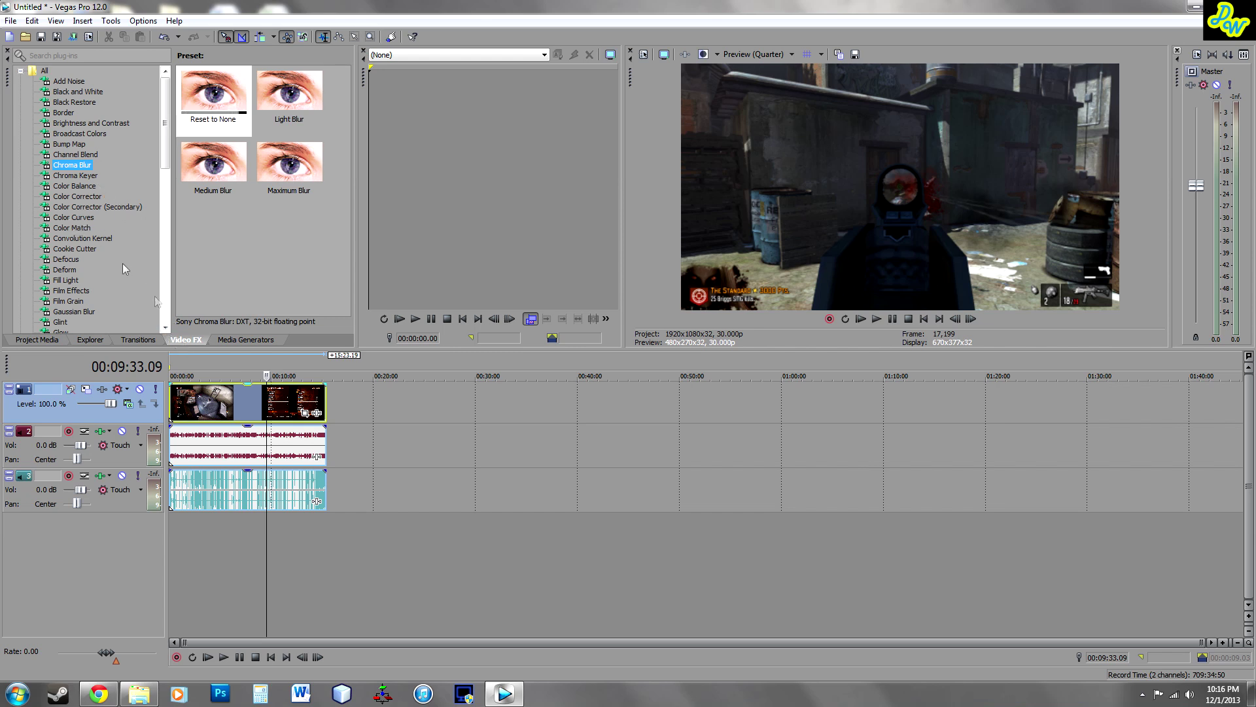
Apply the Color Curves (Default) preset to the F.E.A.R. 3 video event
{"action": "left_click", "coordinate": [77, 217]}
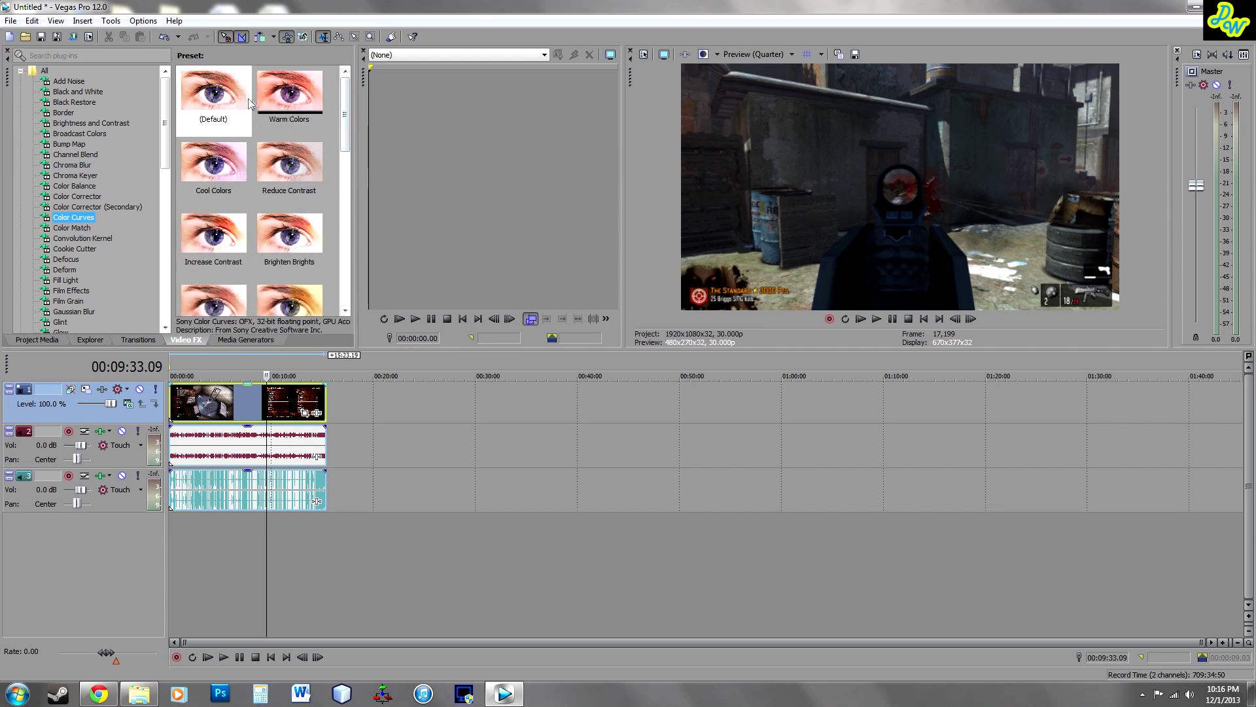
{"action": "left_click", "coordinate": [347, 232]}
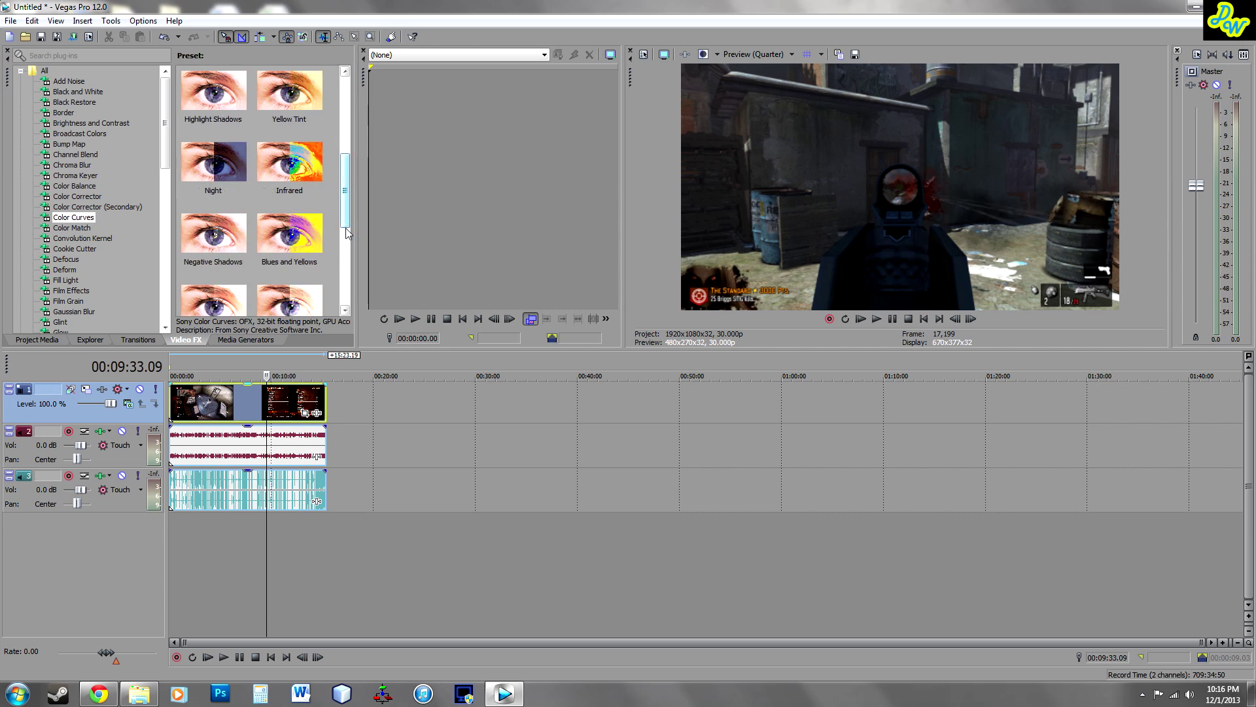
{"action": "scroll", "coordinate": [347, 262], "scroll_direction": "up", "scroll_amount": 5}
{"action": "left_click_drag", "start_coordinate": [211, 93], "coordinate": [250, 410]}
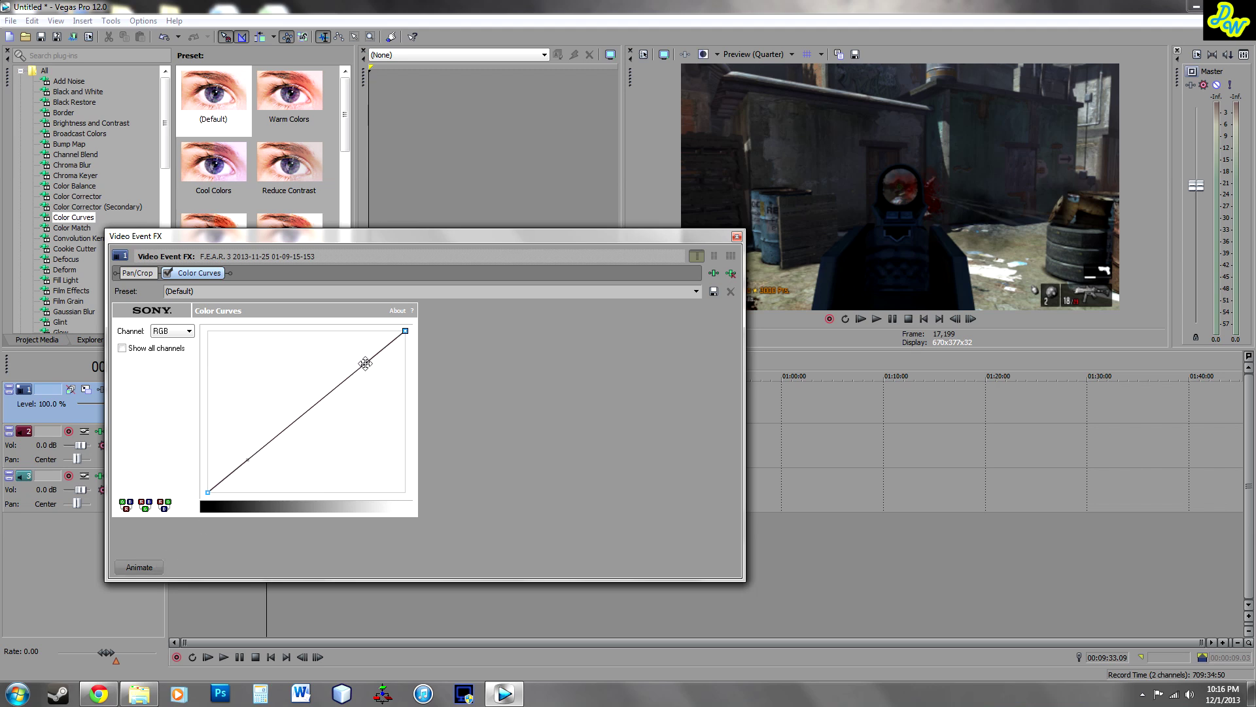
Raise the RGB curve's highlights and lower its shadows into a contrast-boosting S-curve
{"action": "left_click_drag", "start_coordinate": [365, 364], "coordinate": [298, 344]}
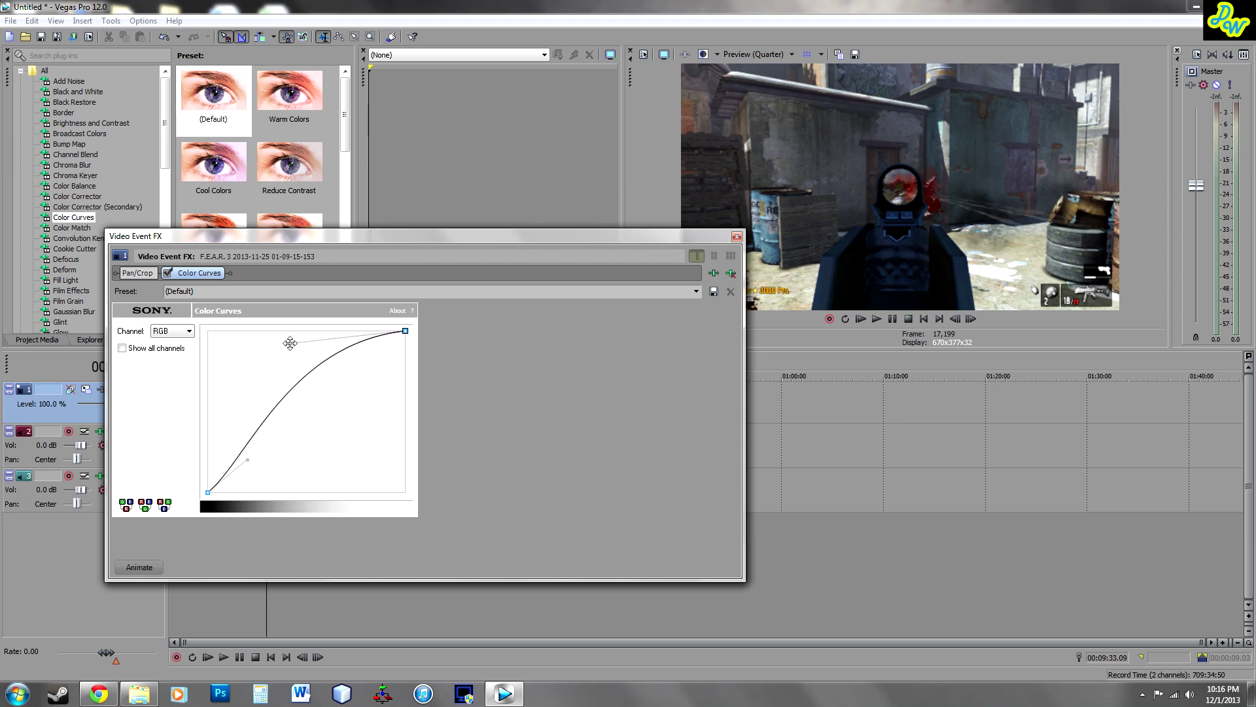
{"action": "left_click_drag", "start_coordinate": [286, 337], "coordinate": [256, 335]}
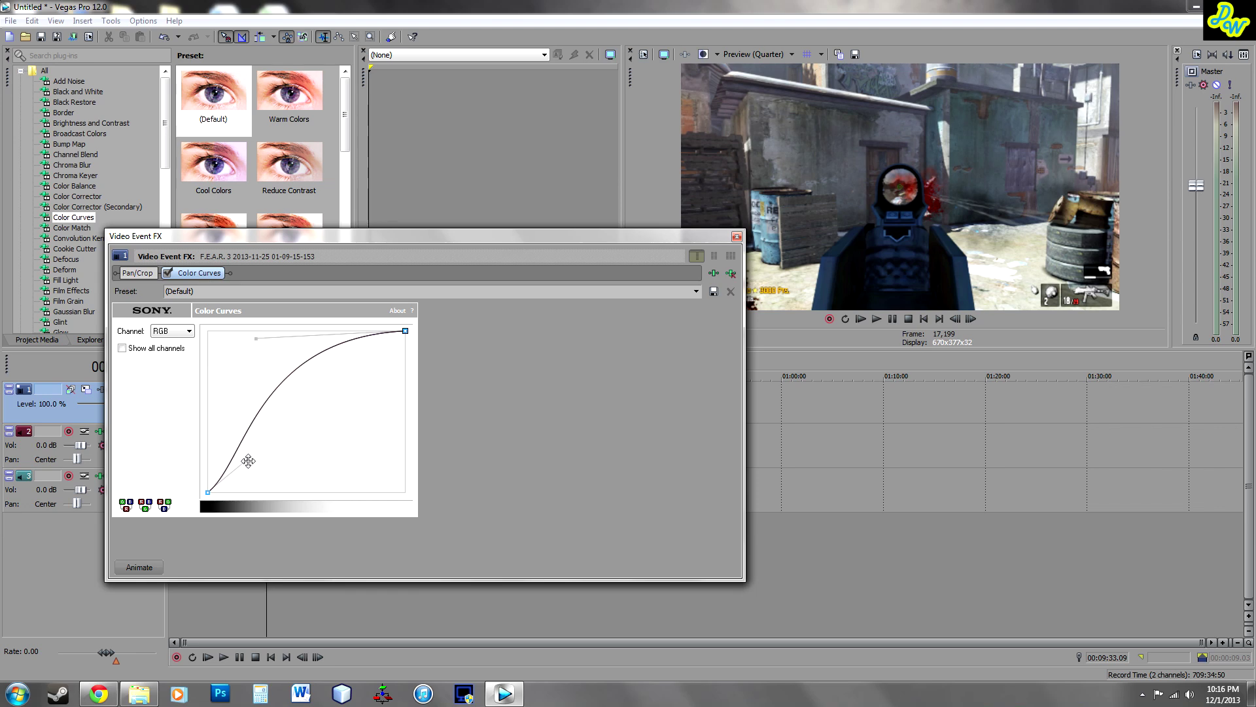
{"action": "mouse_move", "coordinate": [247, 462]}
{"action": "left_mouse_down"}
{"action": "mouse_move", "coordinate": [258, 471]}
{"action": "mouse_move", "coordinate": [210, 449]}
{"action": "mouse_move", "coordinate": [258, 469]}
{"action": "left_mouse_up"}
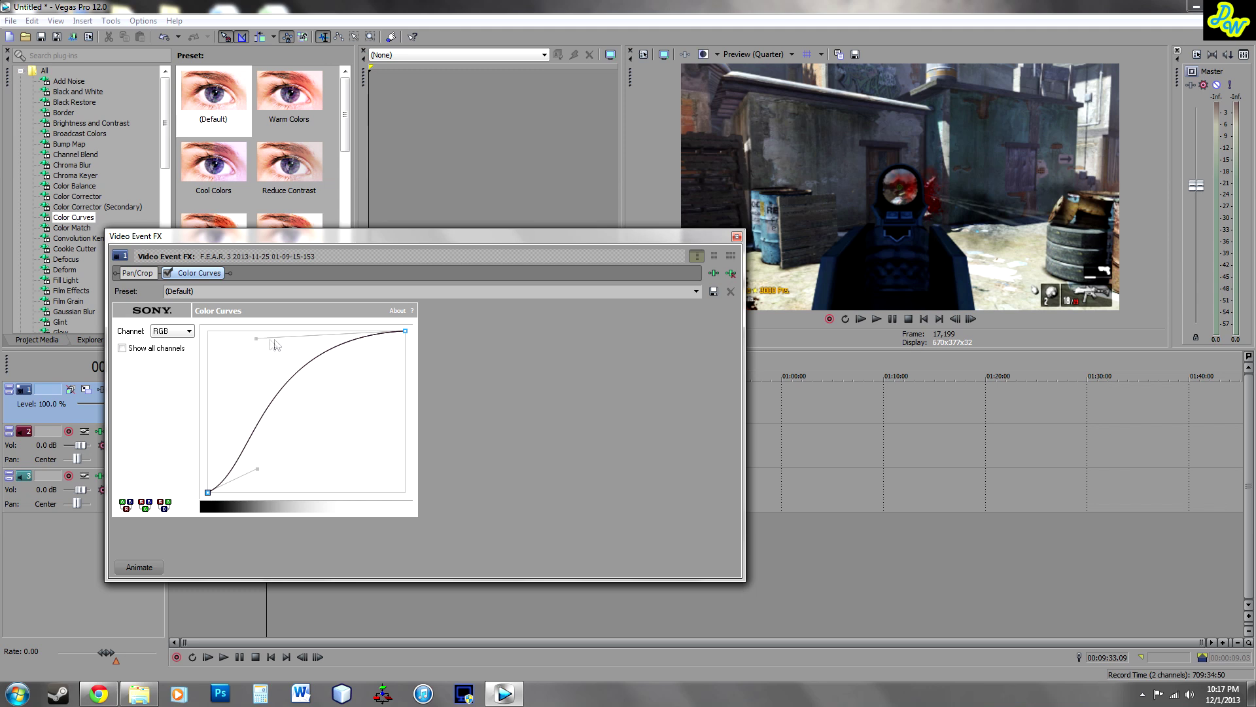
{"action": "left_click", "coordinate": [737, 236]}
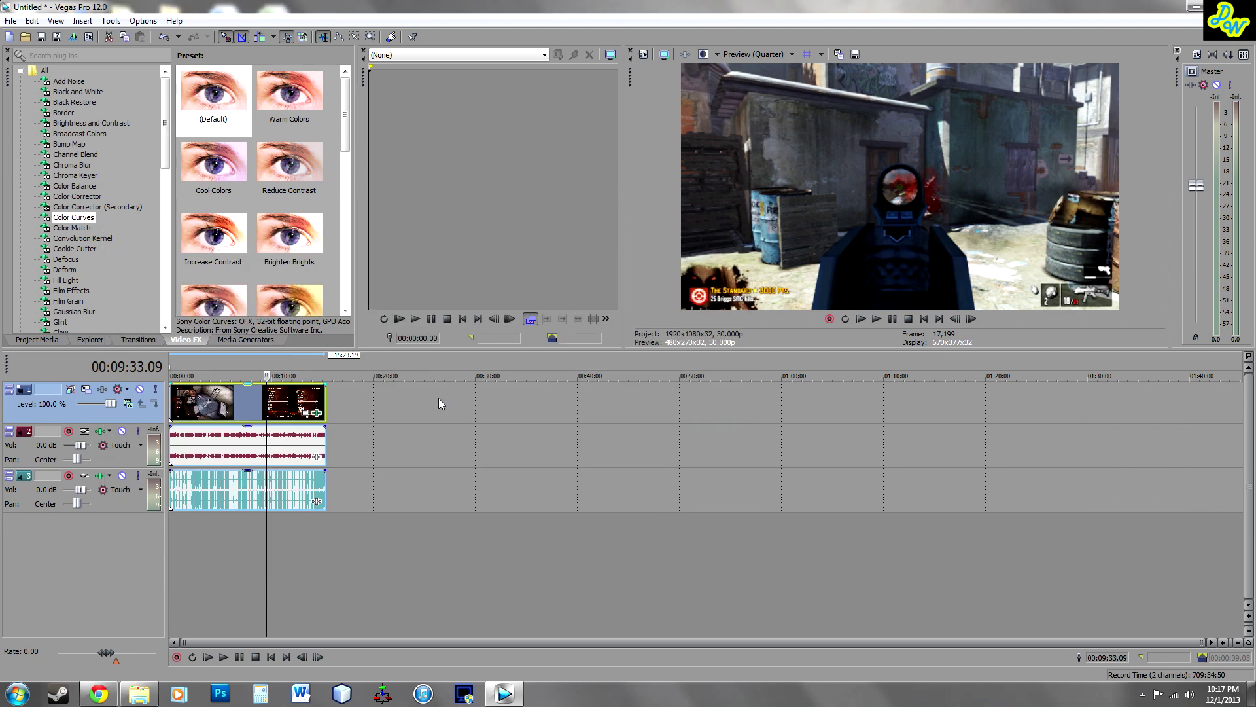
{"action": "left_click", "coordinate": [298, 406]}
{"action": "left_click", "coordinate": [227, 407]}
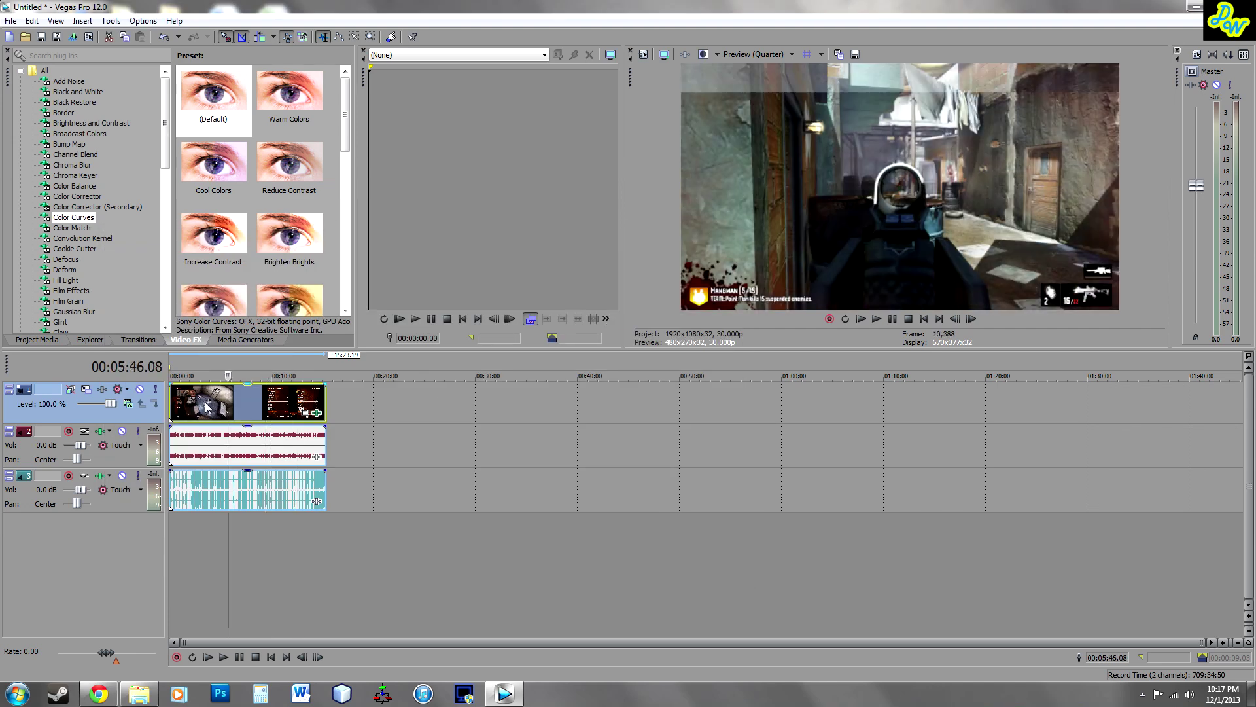
{"action": "left_click", "coordinate": [255, 409]}
{"action": "left_click", "coordinate": [286, 407]}
{"action": "left_click", "coordinate": [305, 406]}
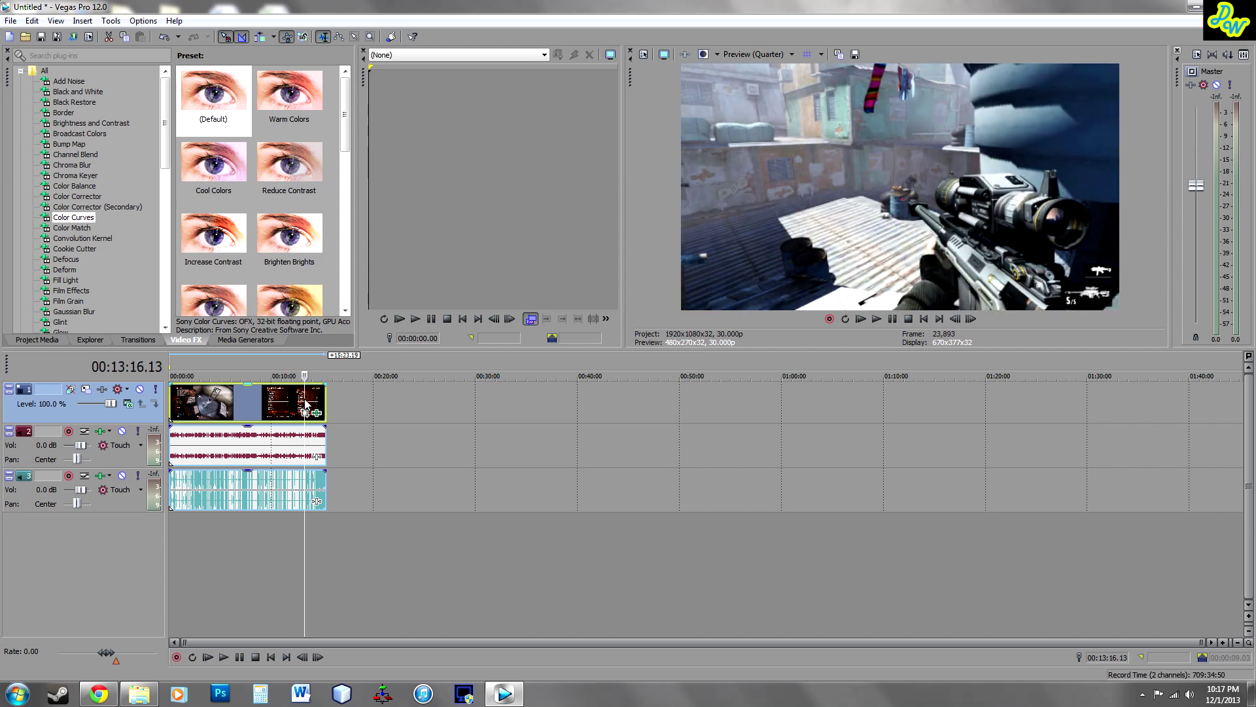
{"action": "left_click", "coordinate": [313, 404]}
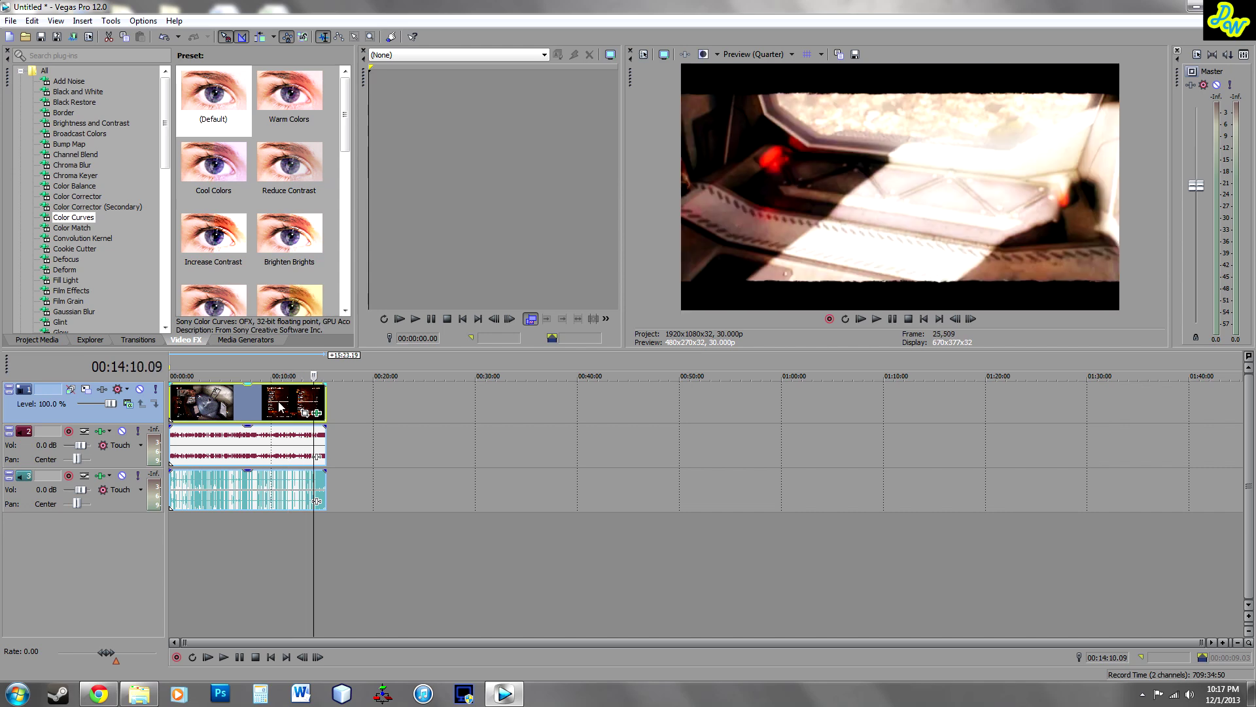
{"action": "left_click", "coordinate": [277, 405]}
{"action": "left_click", "coordinate": [216, 406]}
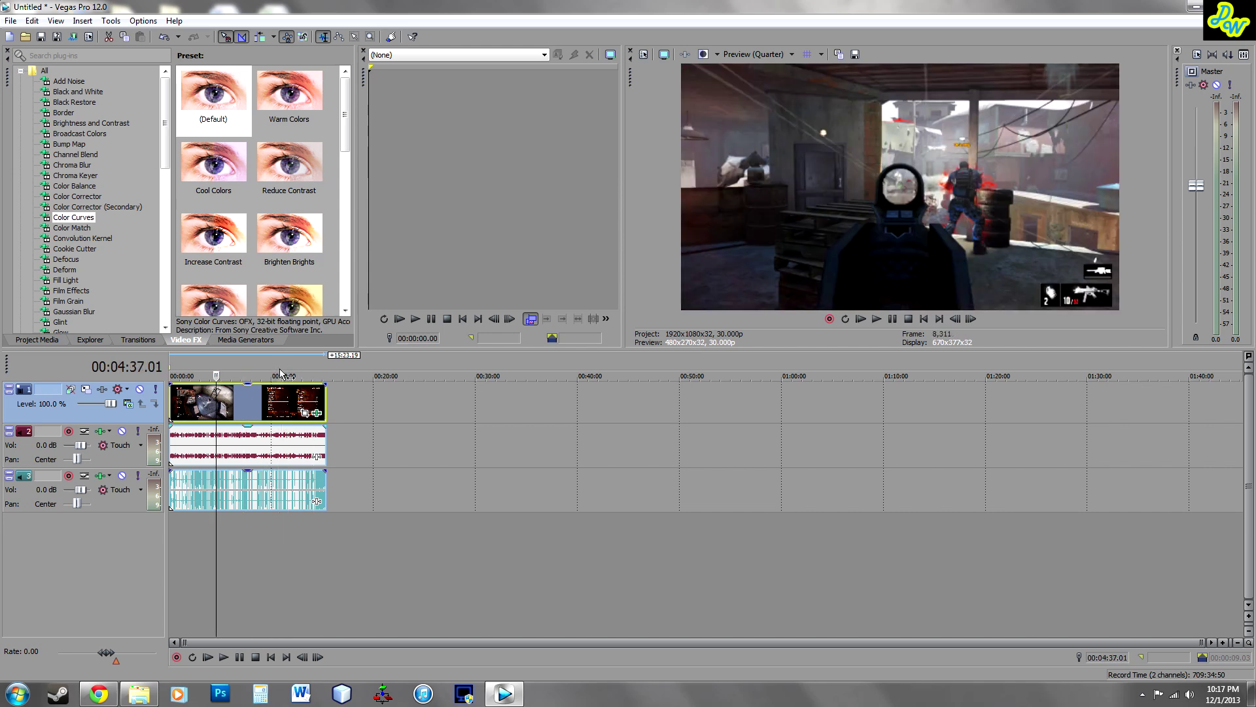
{"action": "left_click", "coordinate": [308, 403]}
{"action": "left_click", "coordinate": [316, 405]}
{"action": "left_click", "coordinate": [287, 404]}
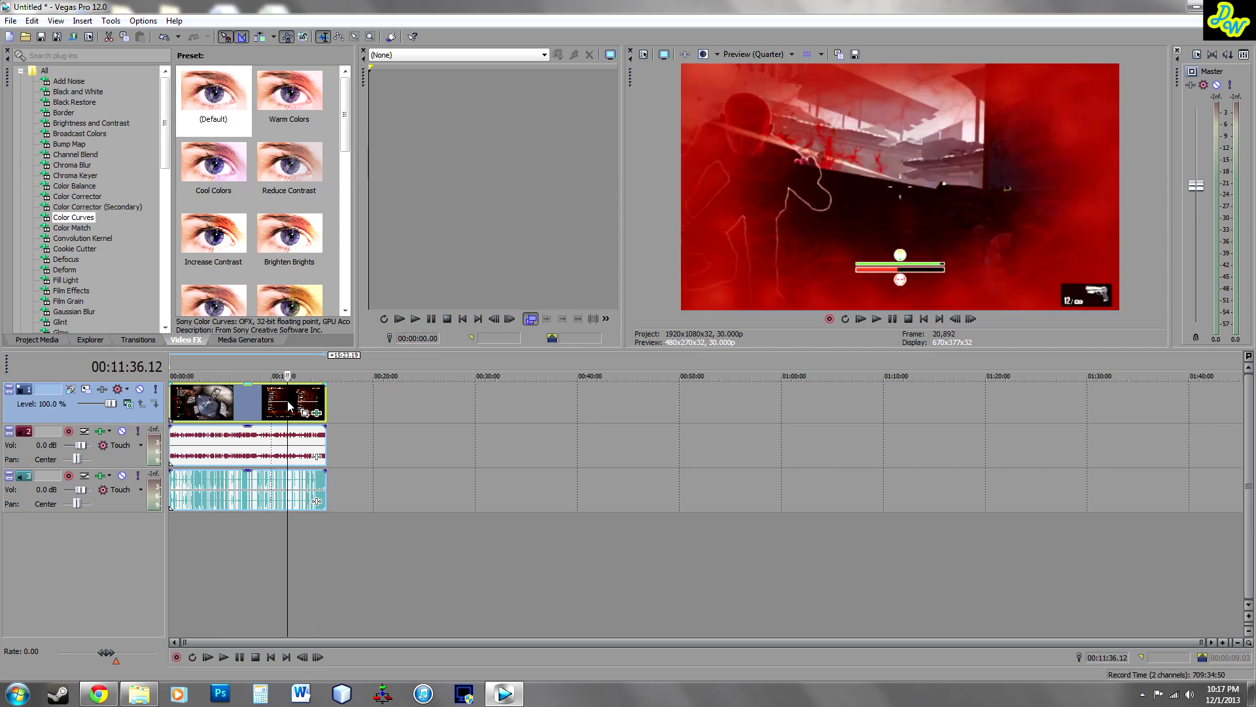
{"action": "left_click", "coordinate": [269, 405]}
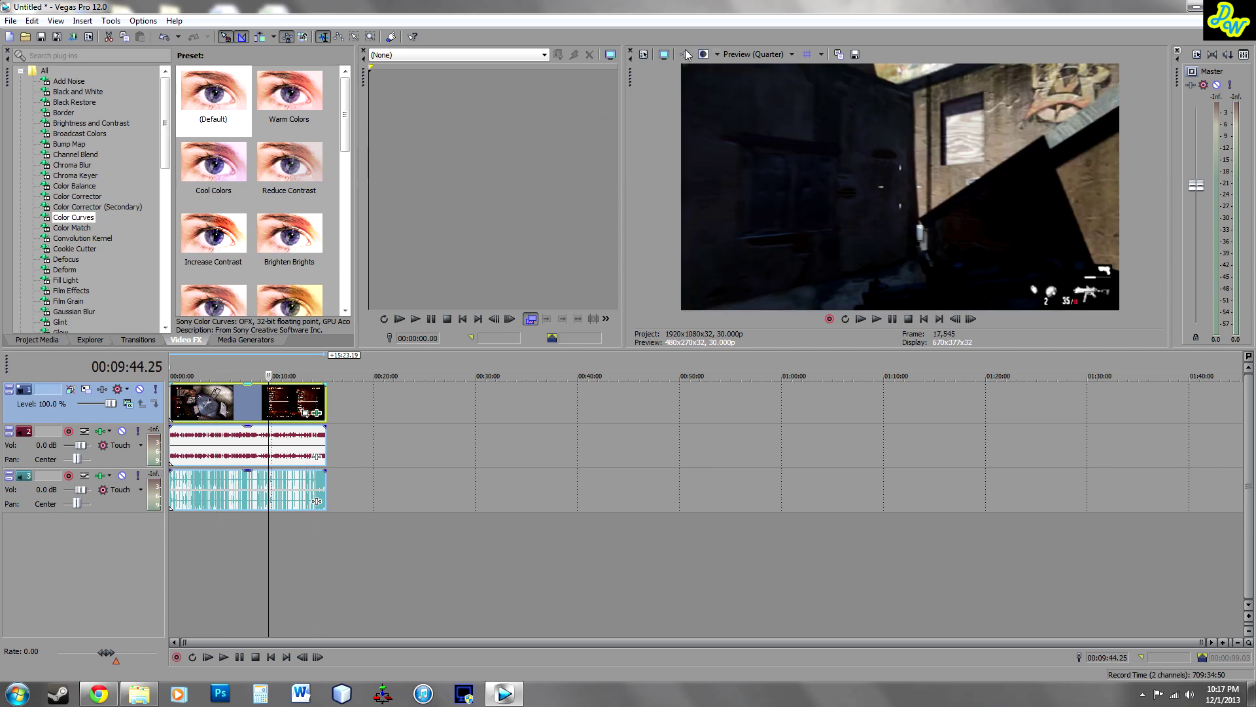
Enlarge the Video Preview pane and turn on Split Screen View
{"action": "left_click_drag", "start_coordinate": [621, 126], "coordinate": [419, 126]}
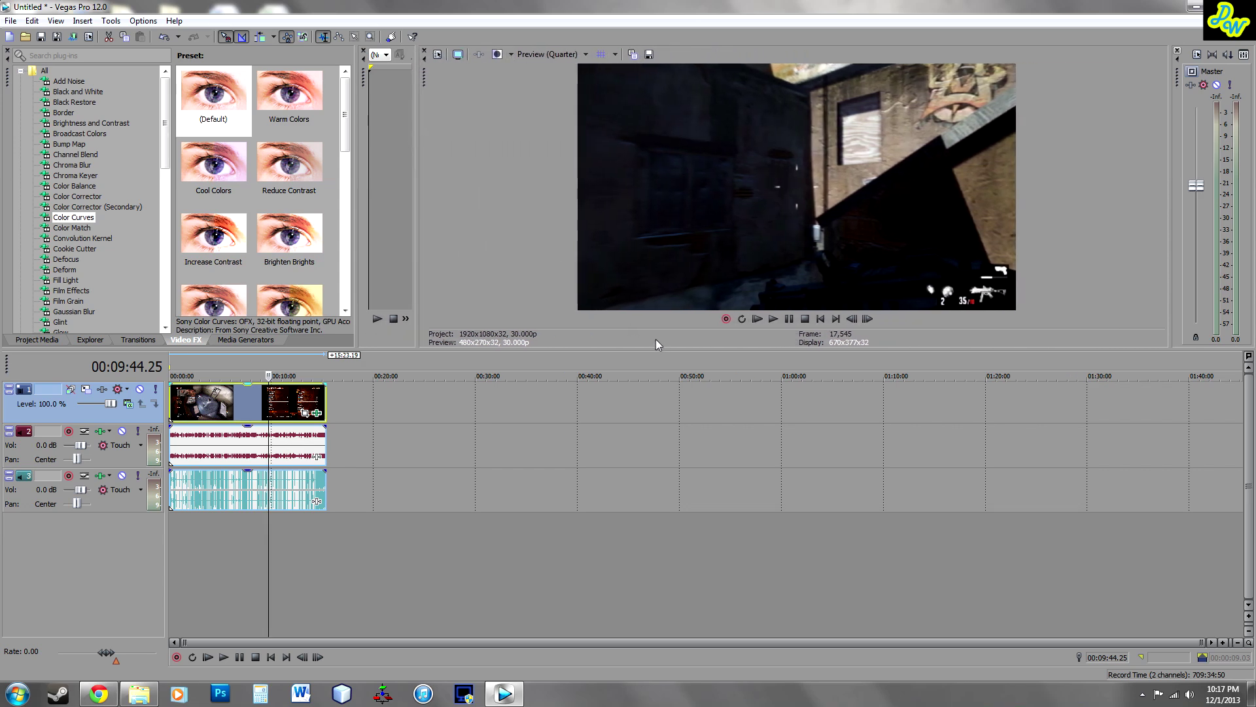
{"action": "left_click_drag", "start_coordinate": [643, 349], "coordinate": [643, 471]}
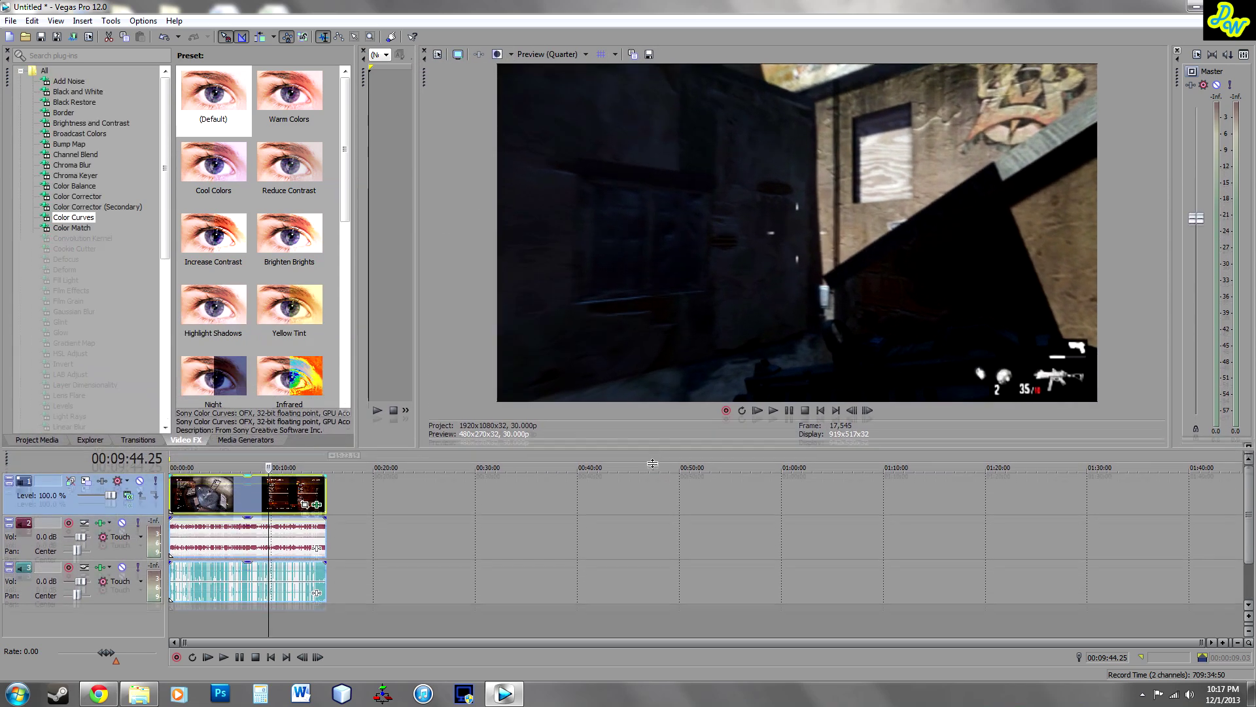
{"action": "left_click", "coordinate": [498, 55]}
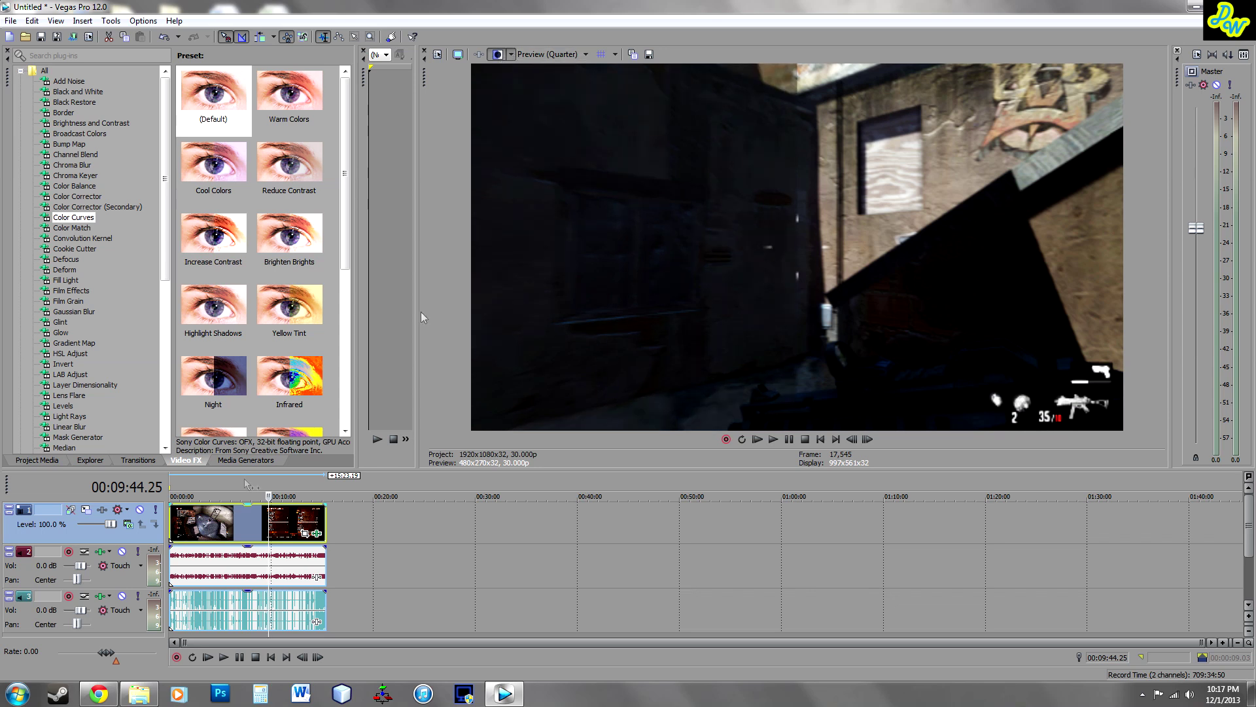
Compare the original and graded halves at several timeline points, ending near 7 seconds
{"action": "left_click", "coordinate": [286, 522]}
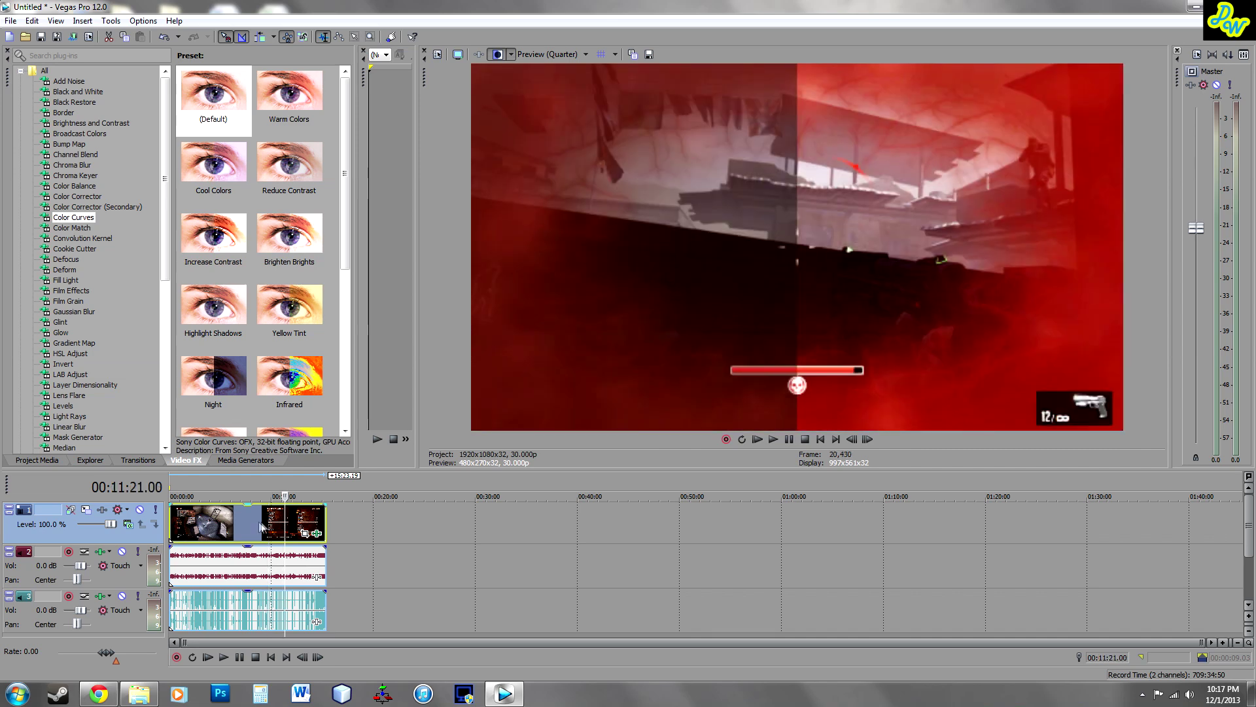
{"action": "left_click", "coordinate": [251, 527]}
{"action": "left_click", "coordinate": [212, 529]}
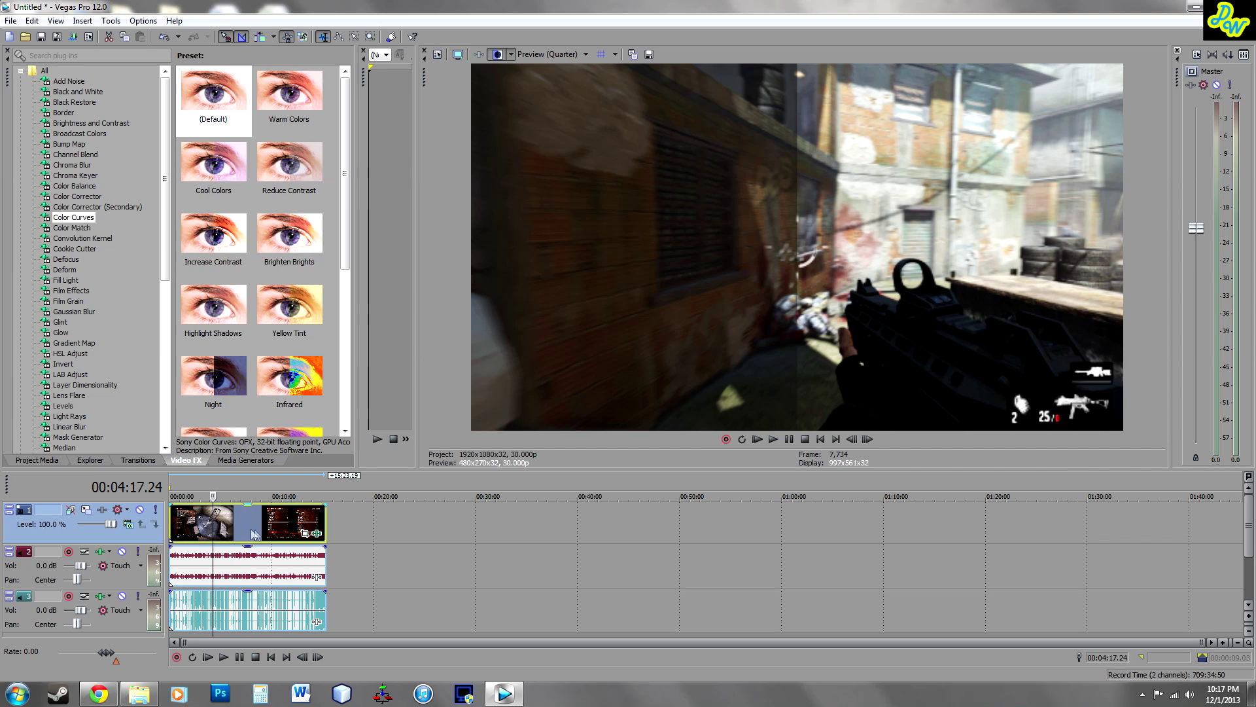
{"action": "left_click", "coordinate": [245, 528]}
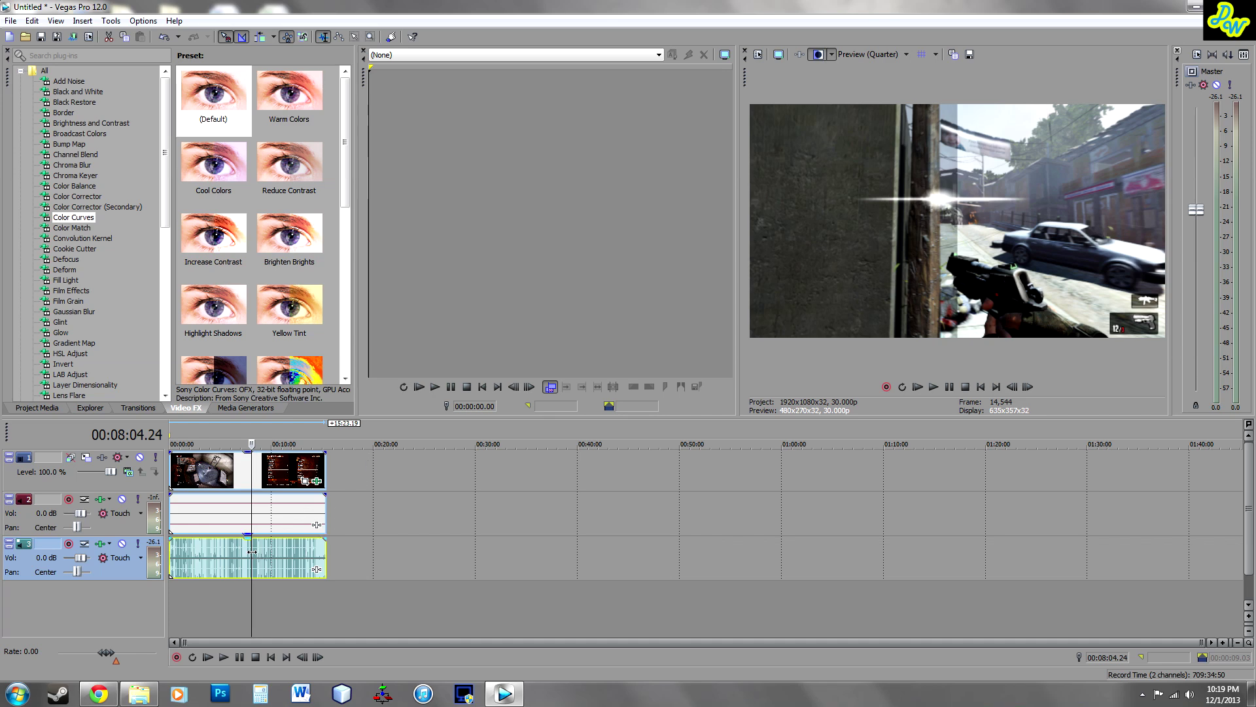
{"action": "key", "text": "space"}
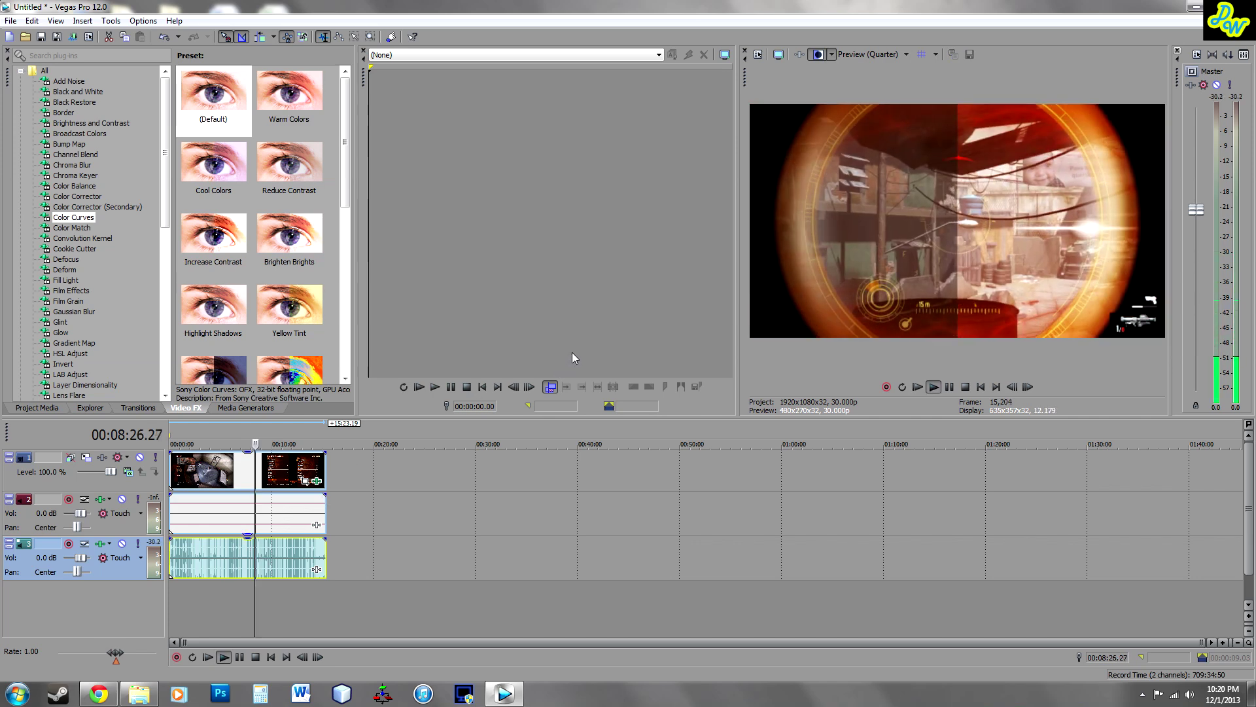
{"action": "key", "text": "space"}
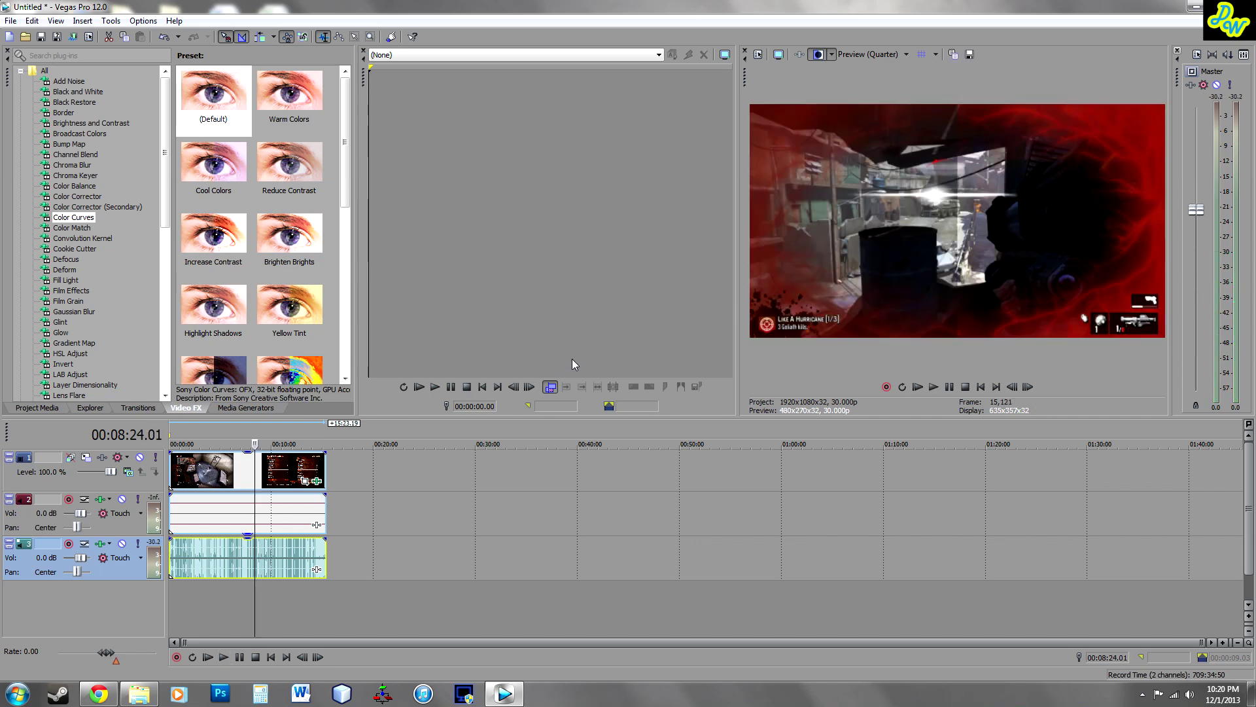
{"action": "left_click", "coordinate": [318, 570]}
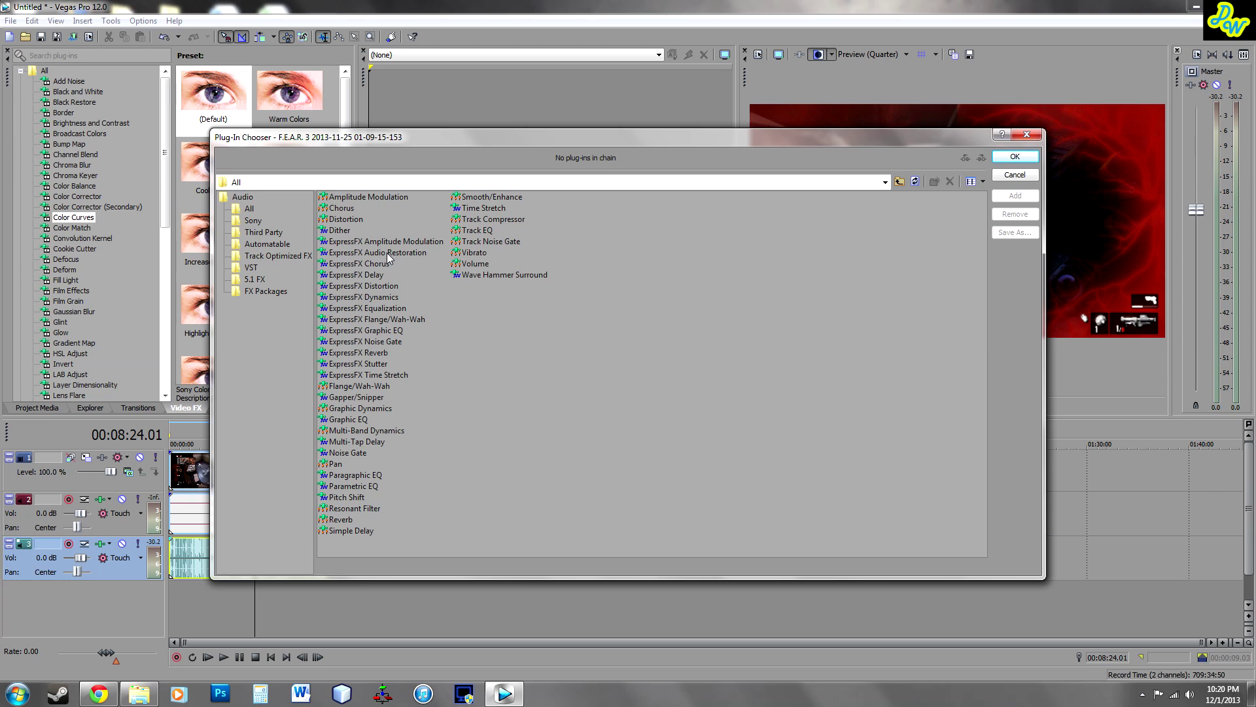
Add ExpressFX Audio Restoration to the audio event's FX chain and confirm it
{"action": "left_click", "coordinate": [384, 253]}
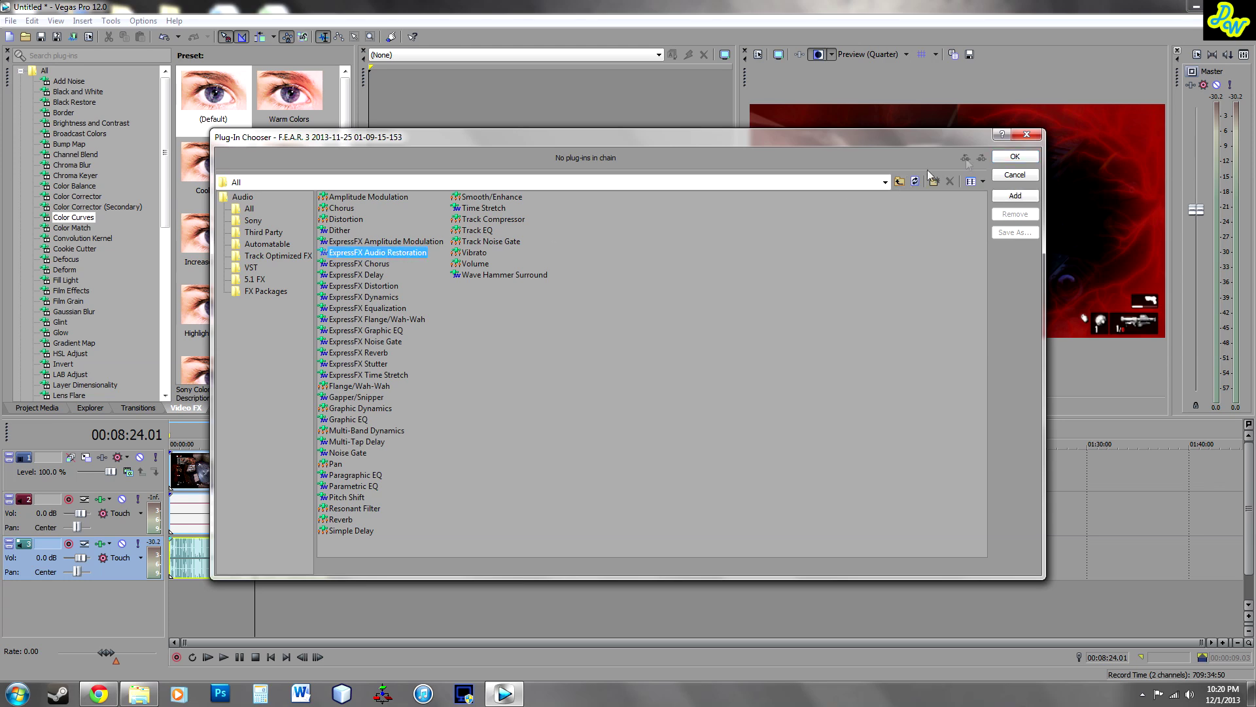
{"action": "left_click", "coordinate": [1013, 196]}
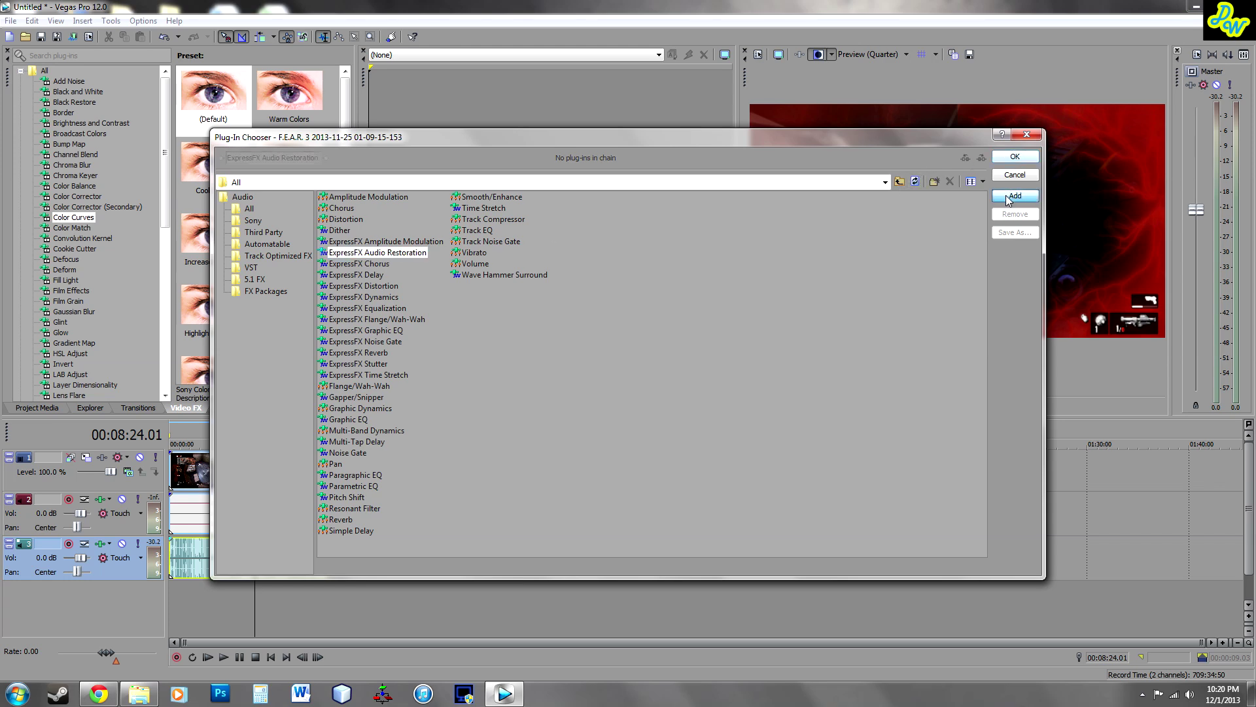
{"action": "left_click", "coordinate": [1015, 157]}
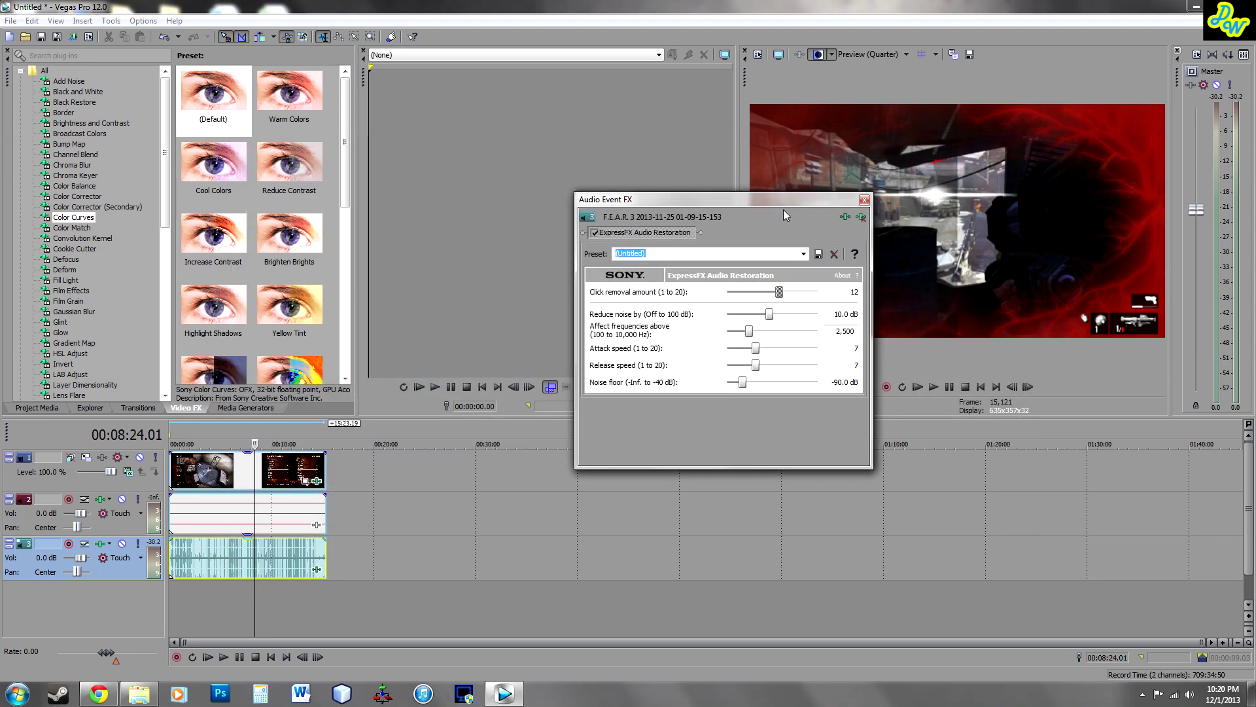
Load the Static Removal preset in ExpressFX Audio Restoration
{"action": "left_click_drag", "start_coordinate": [792, 202], "coordinate": [631, 293]}
{"action": "left_click", "coordinate": [641, 341]}
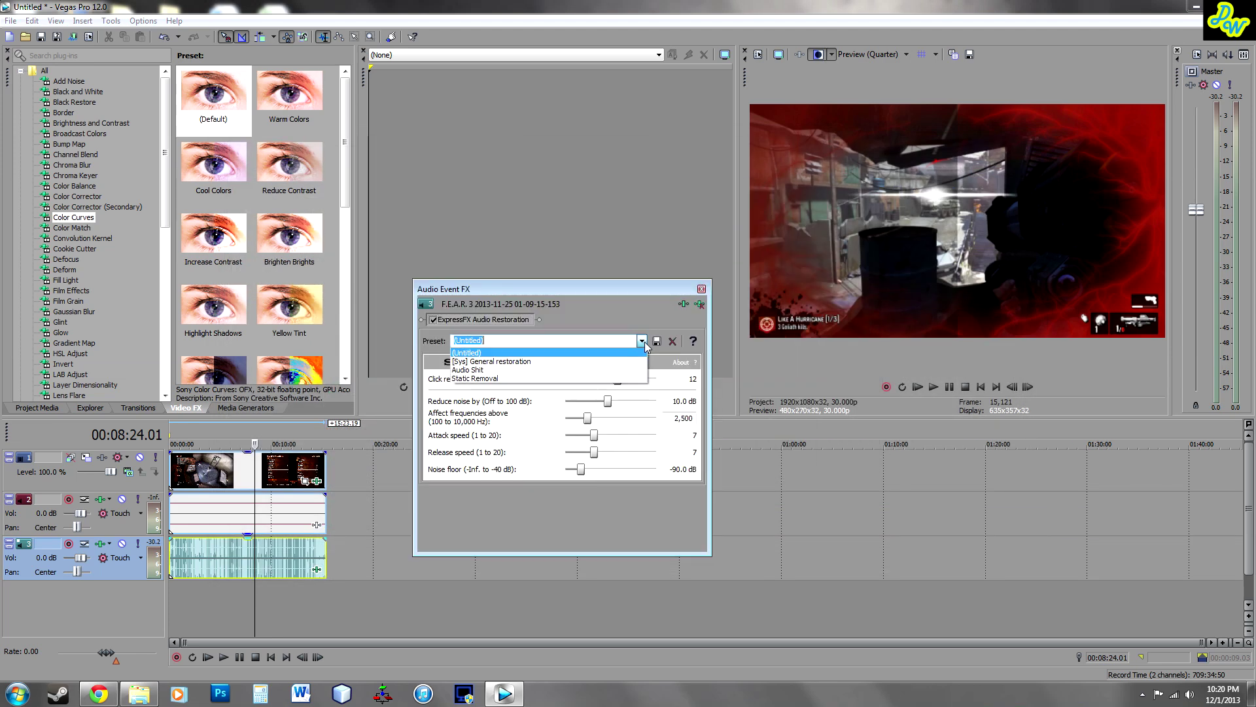
{"action": "left_click", "coordinate": [478, 379]}
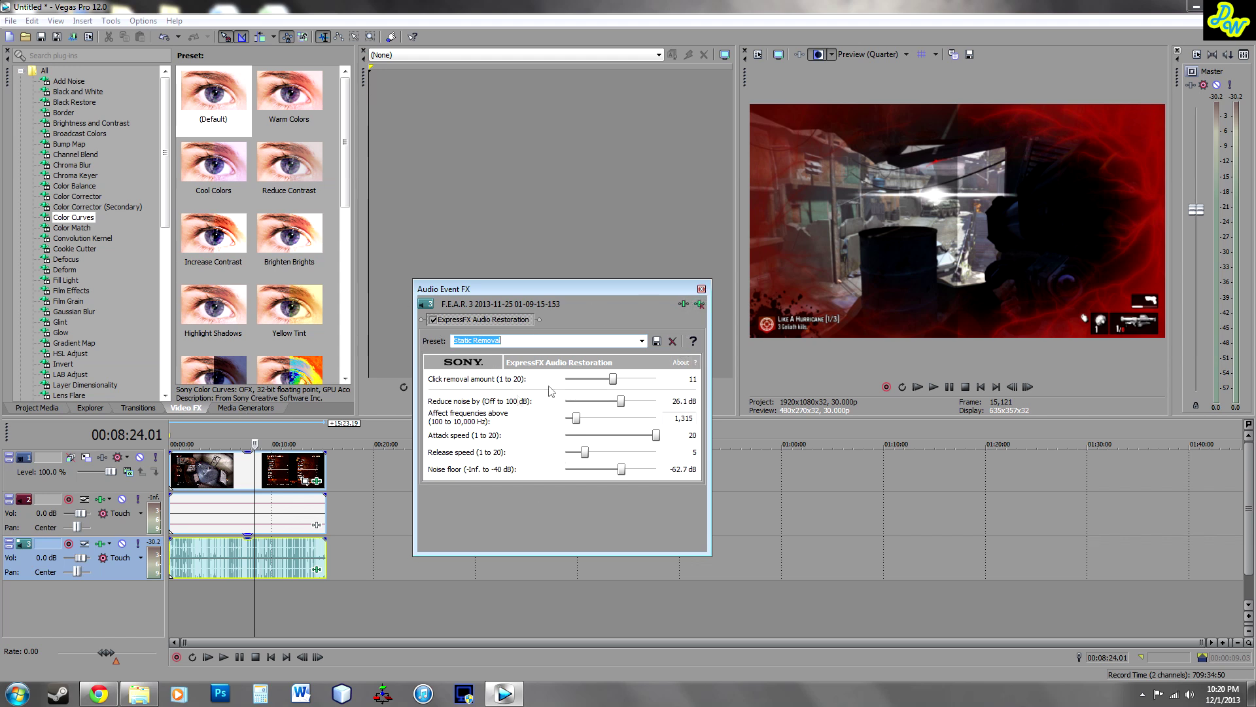
Close the audio effect settings and play the clip to hear the cleaned audio
{"action": "left_click", "coordinate": [702, 289]}
{"action": "scroll", "coordinate": [275, 553], "scroll_direction": "up", "scroll_amount": 4}
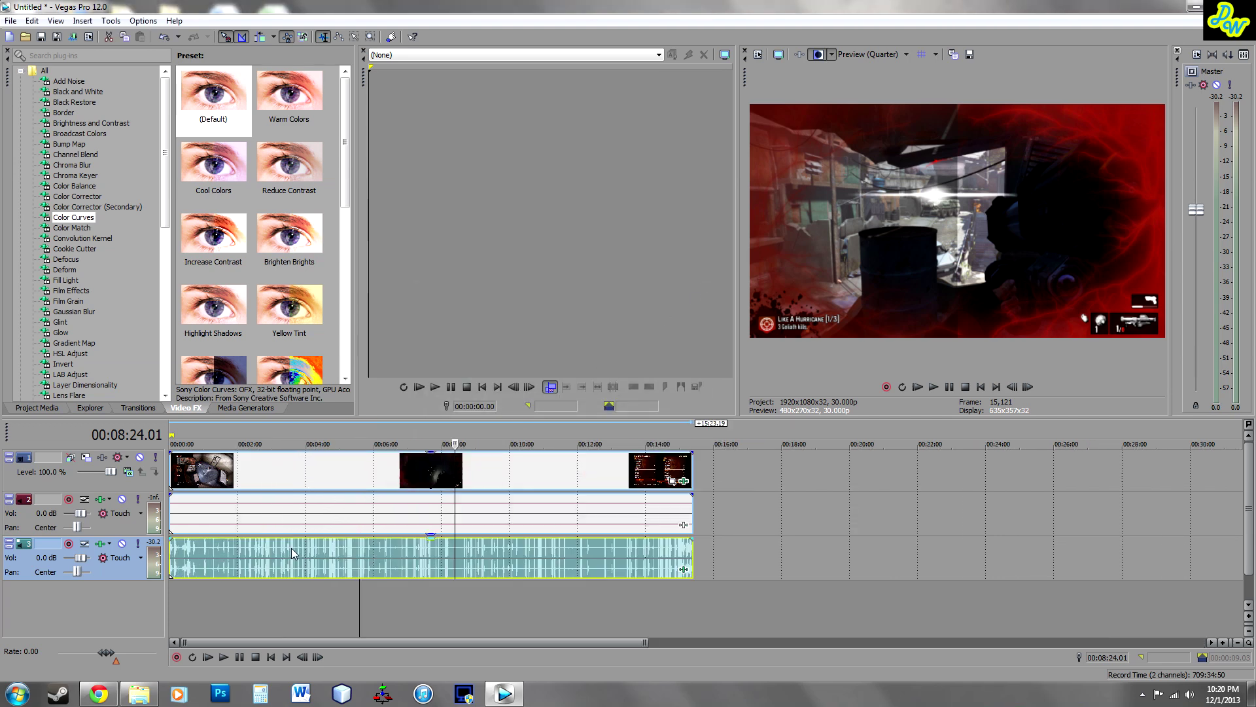
{"action": "key", "text": "space"}
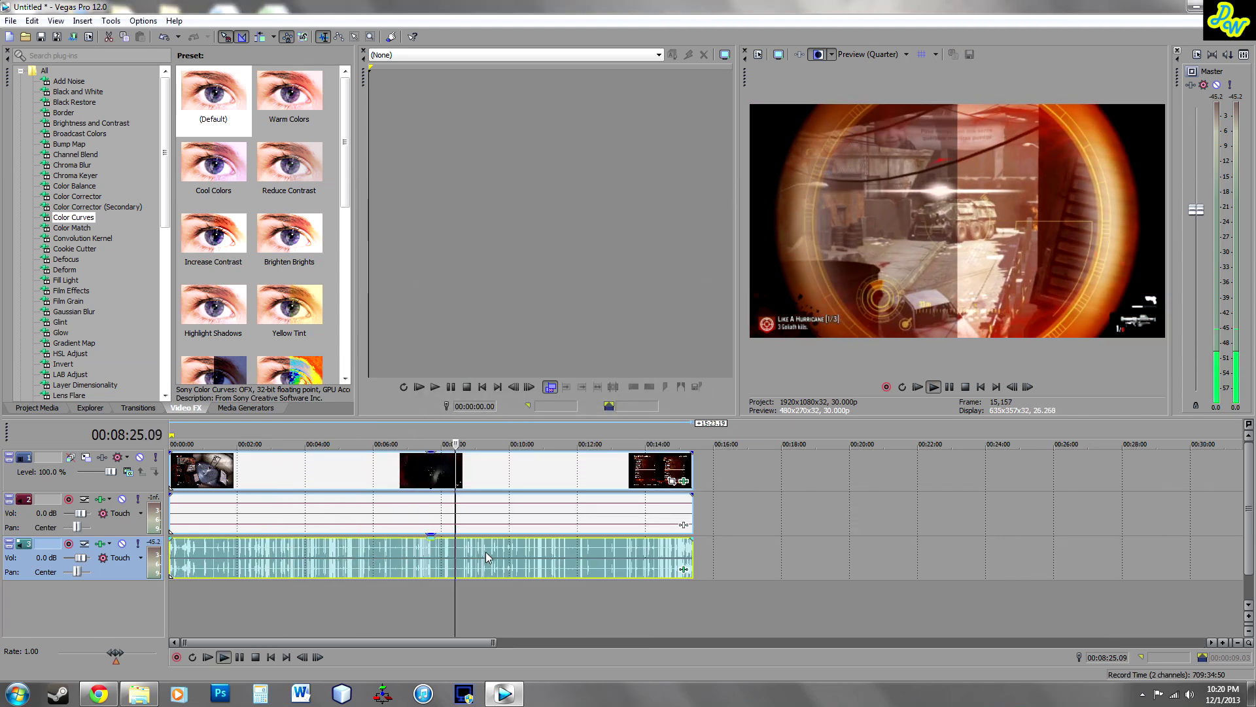